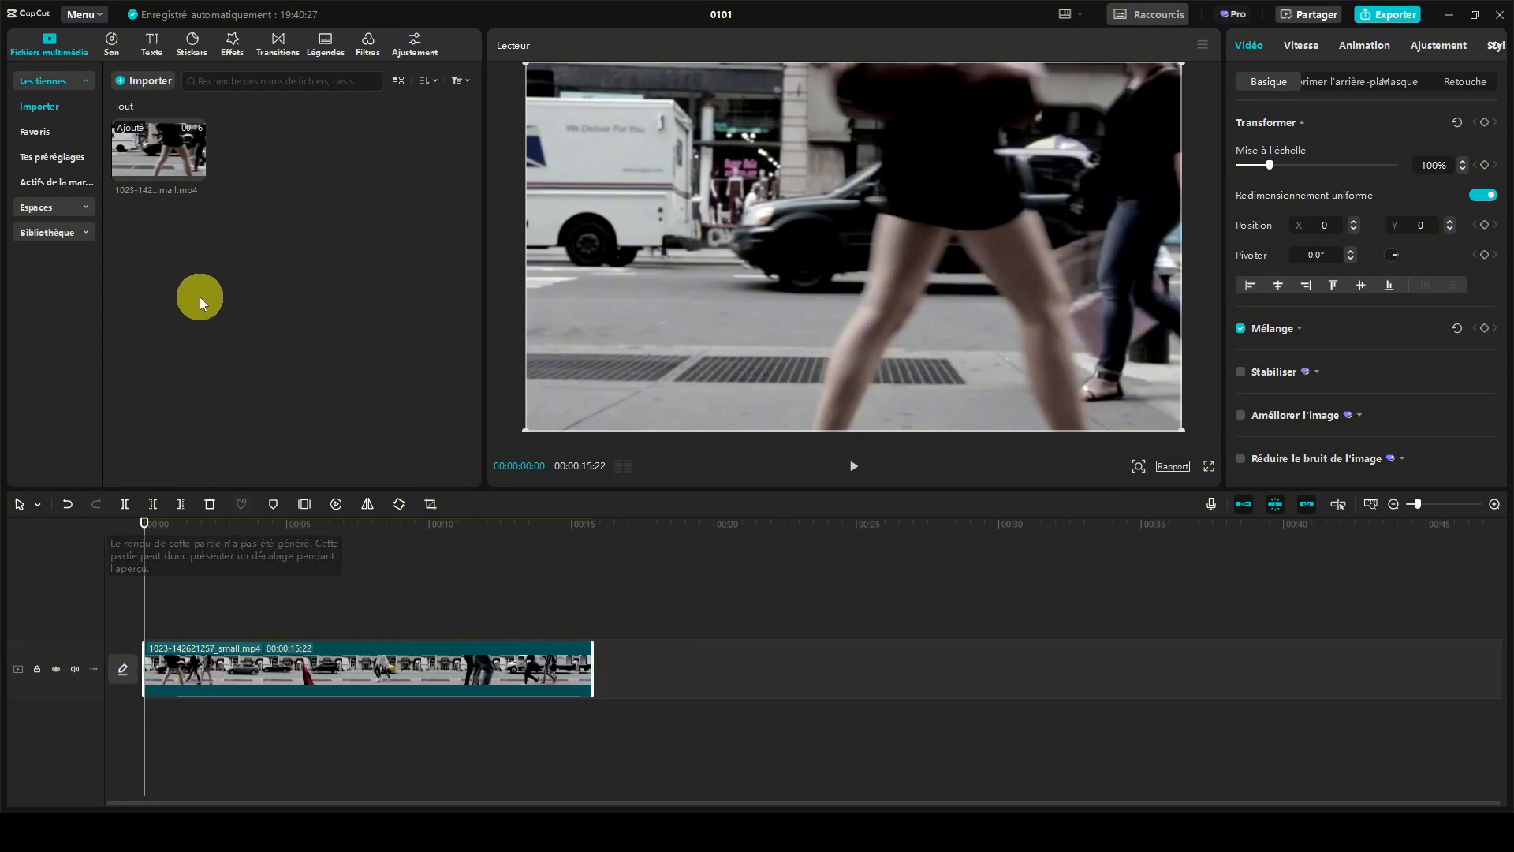
Add a default text clip above the video at the start of the timeline and change its content to "New York"
left_click(150, 48)
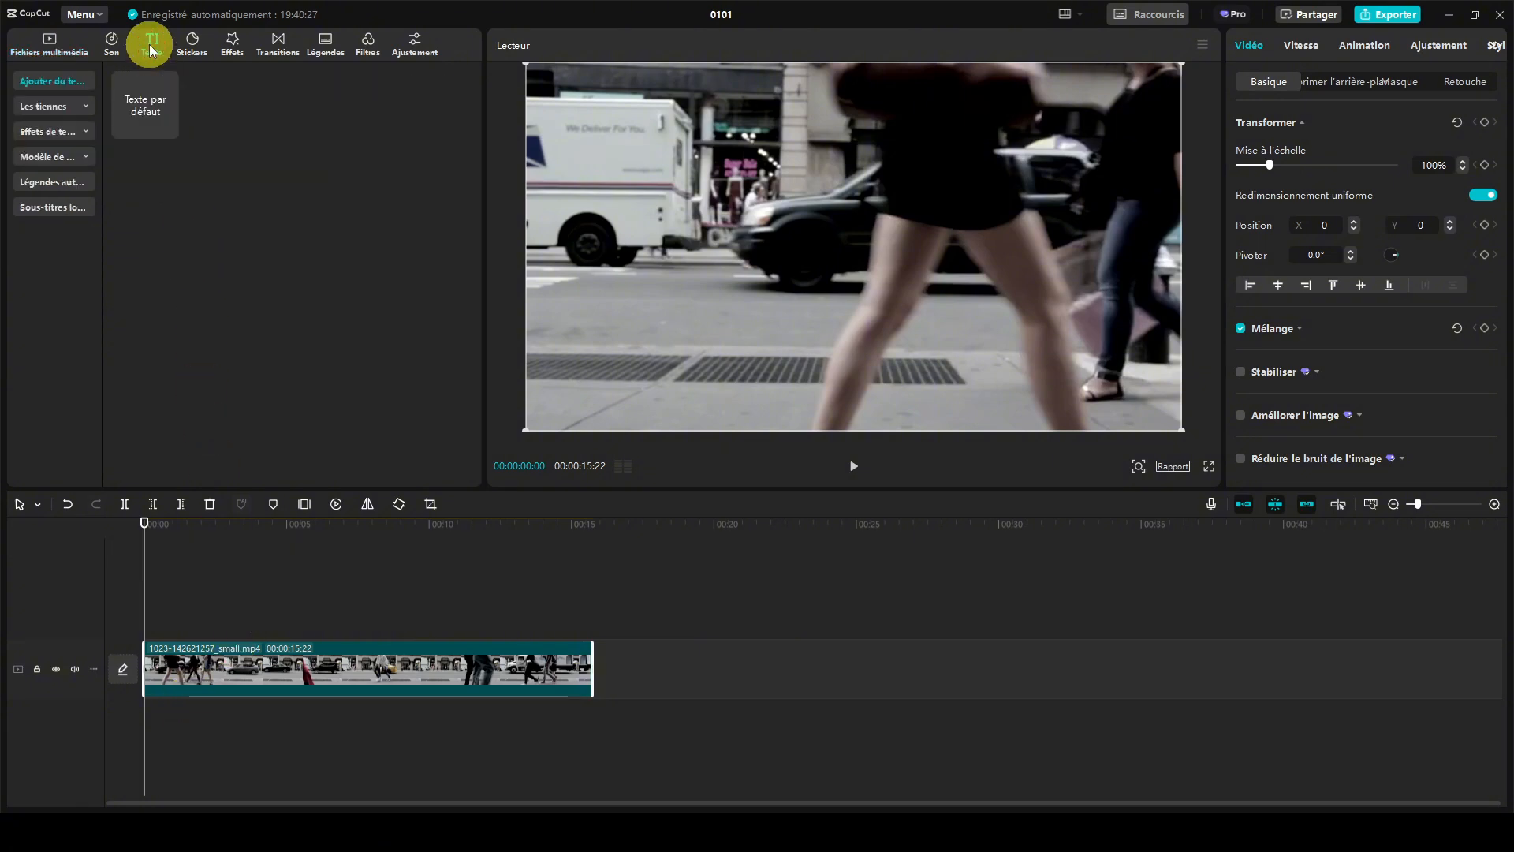
left_click_drag(145, 104, 149, 617)
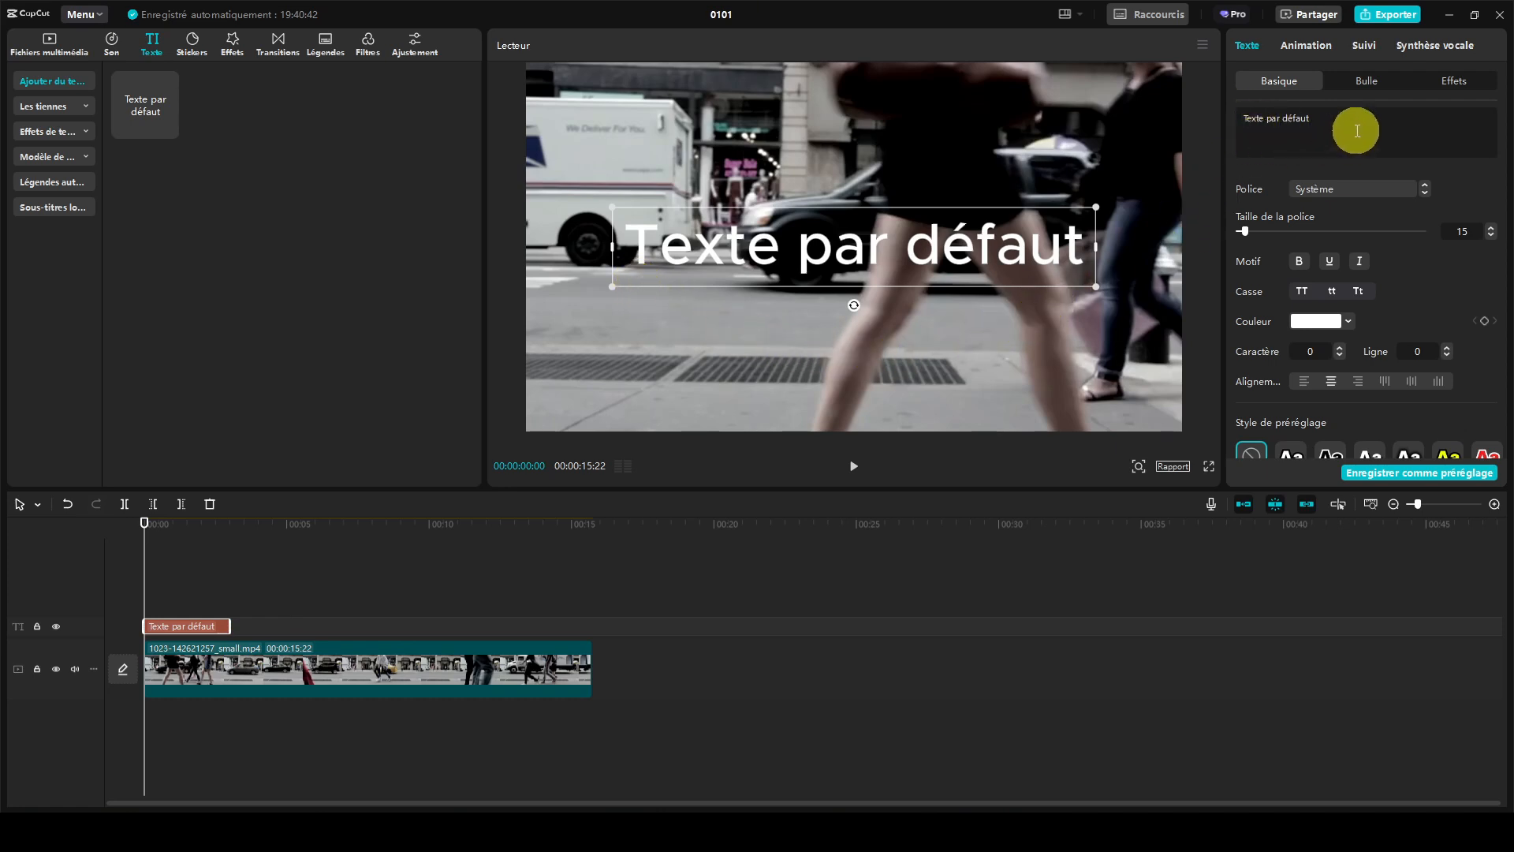
left_click_drag(1328, 119, 1226, 117)
key("BackSpace")
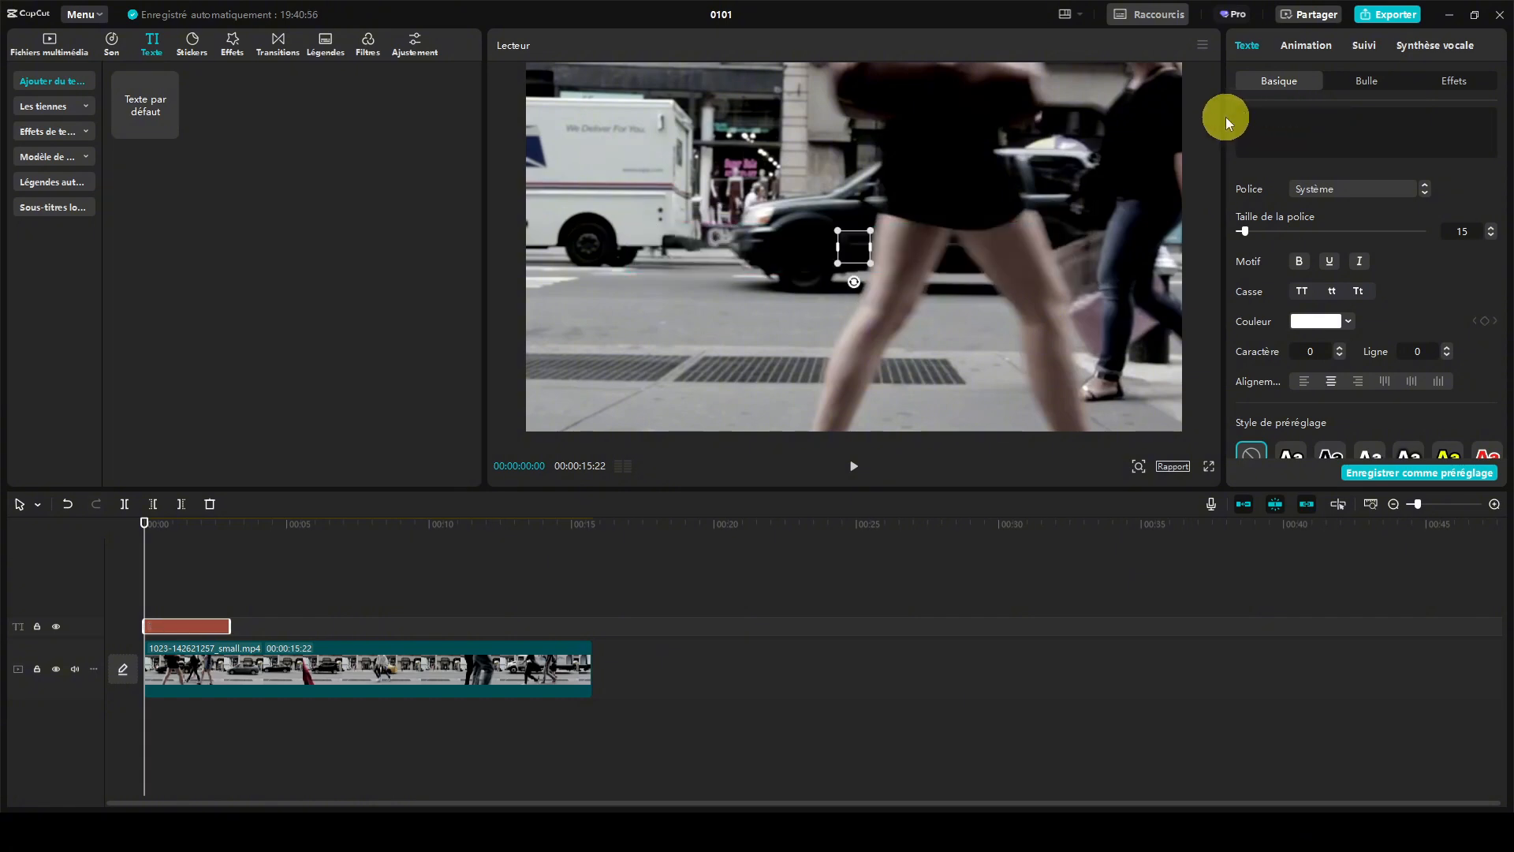
type("Ne")
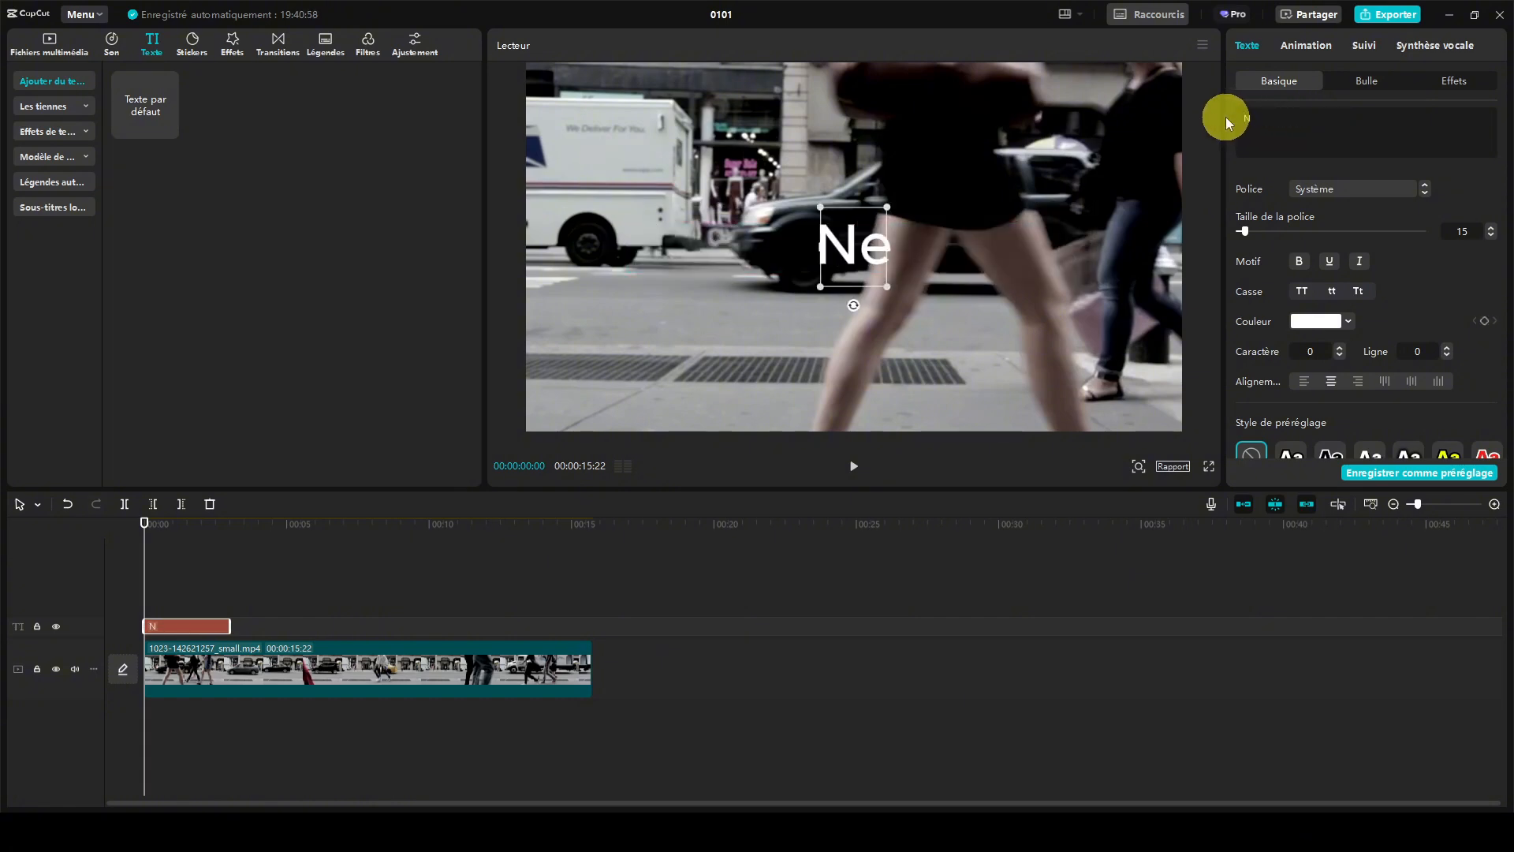
type("w York")
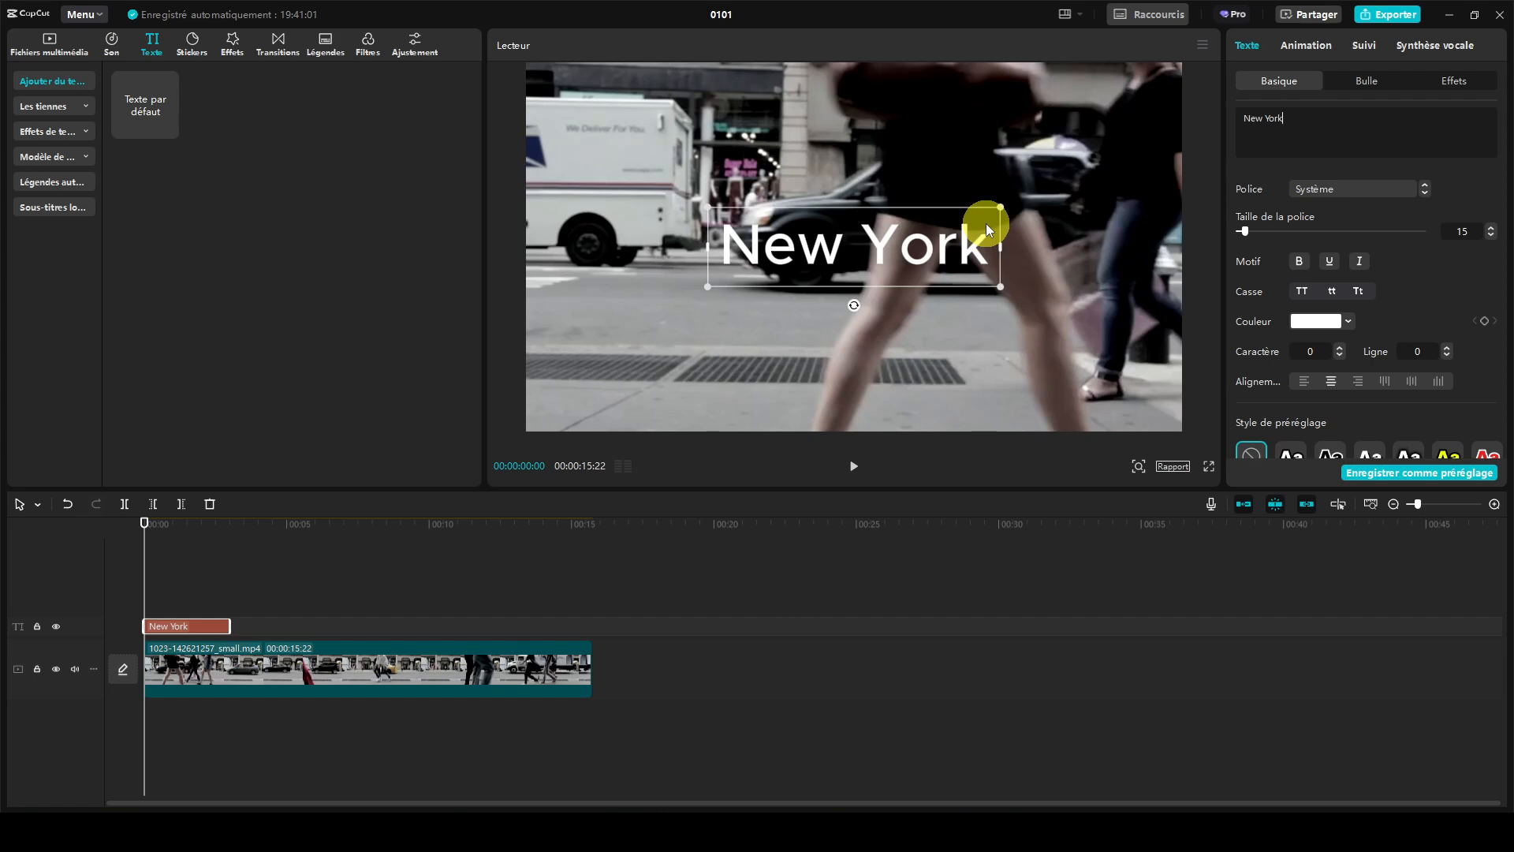
Set the New York title's font to ZY Modern and its font size to 20
left_click(1492, 229)
left_click(1492, 229)
left_click(1492, 228)
left_click(1491, 229)
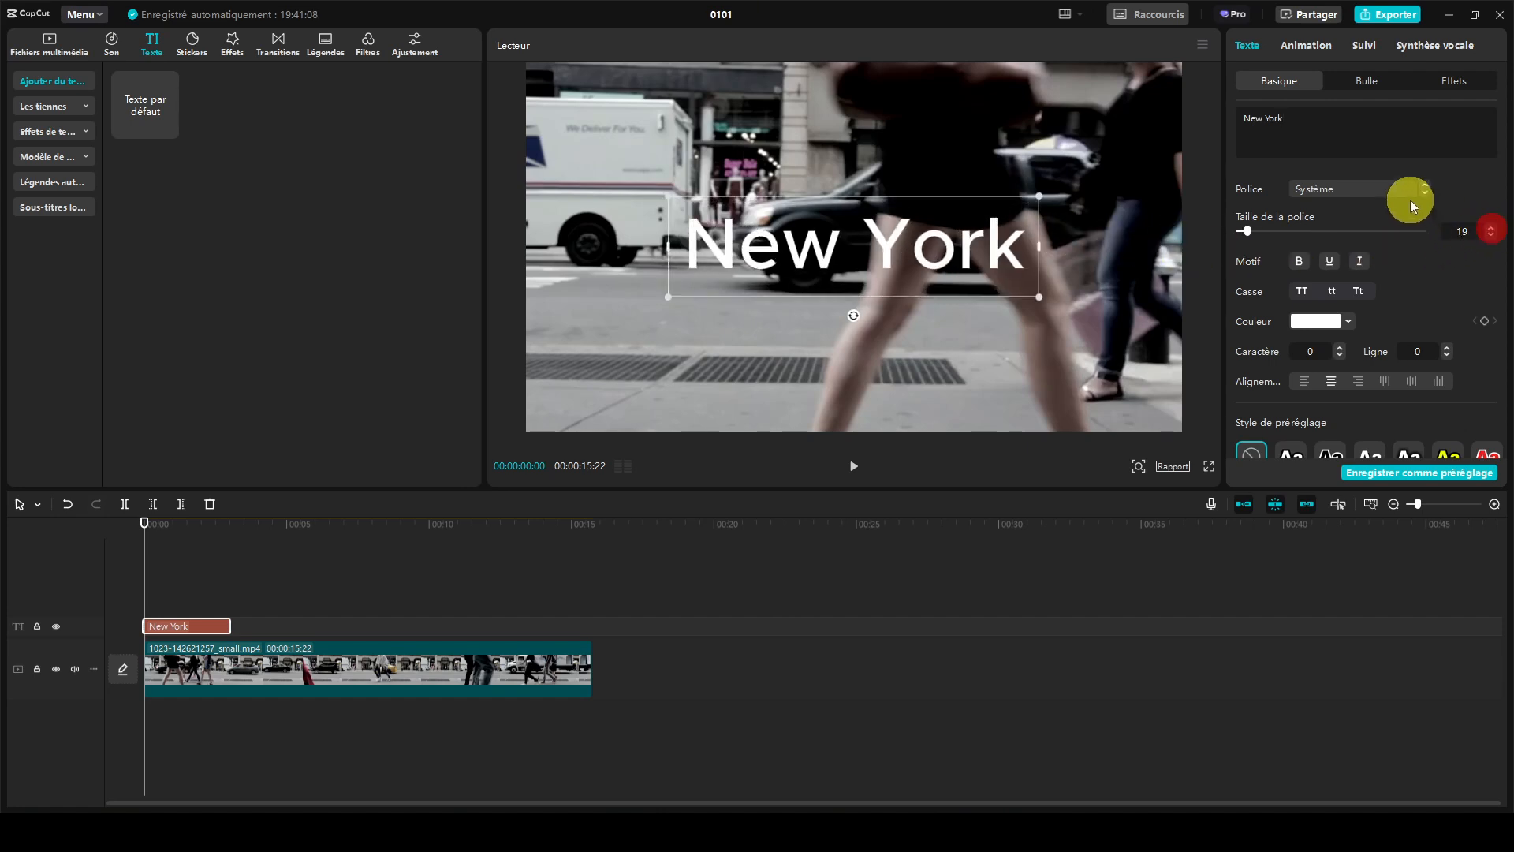
left_click(1399, 189)
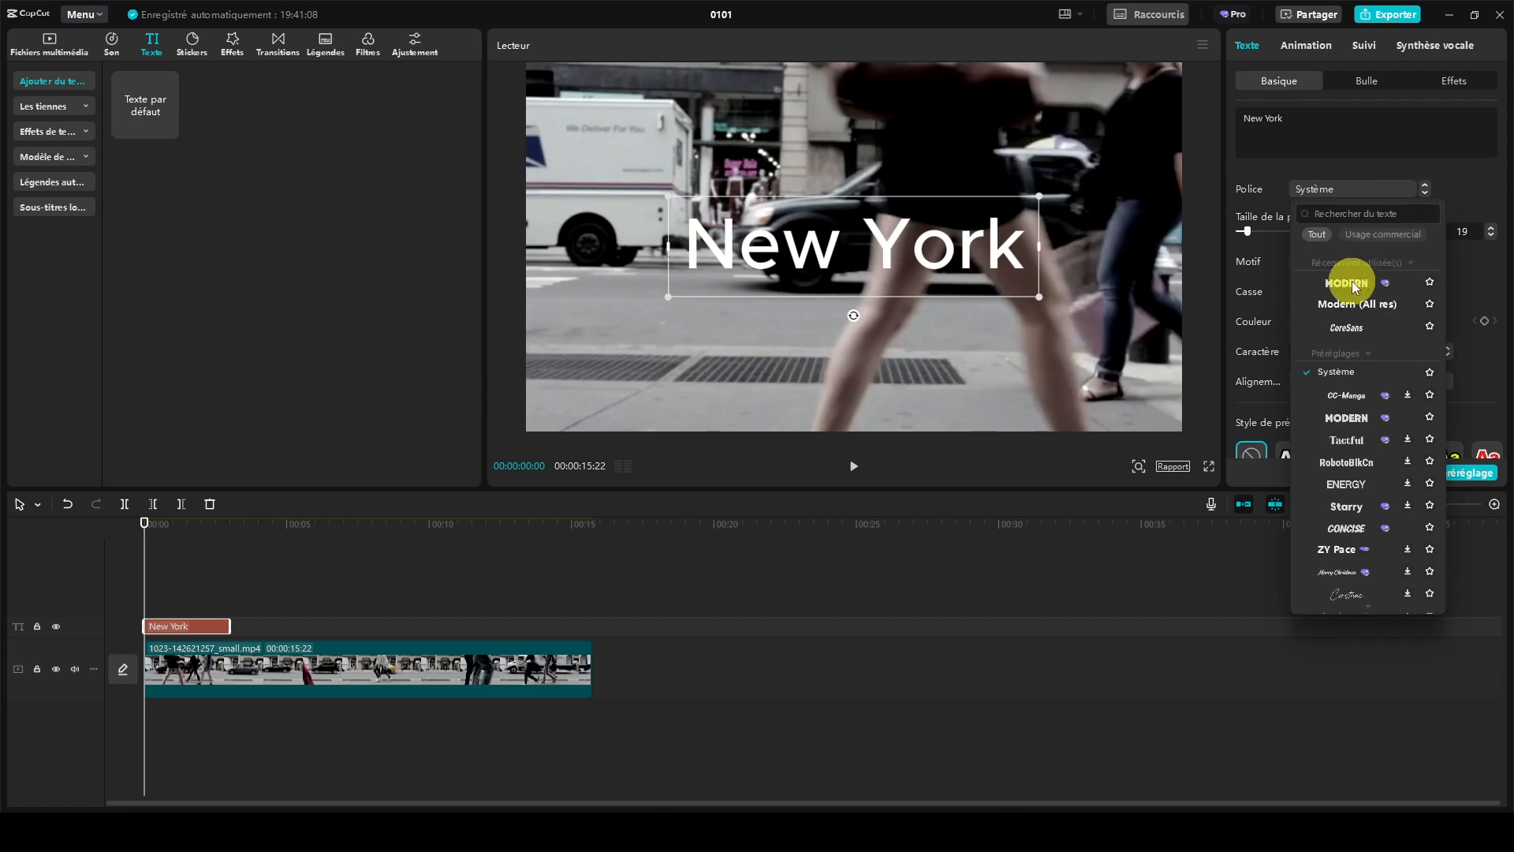
left_click(1351, 283)
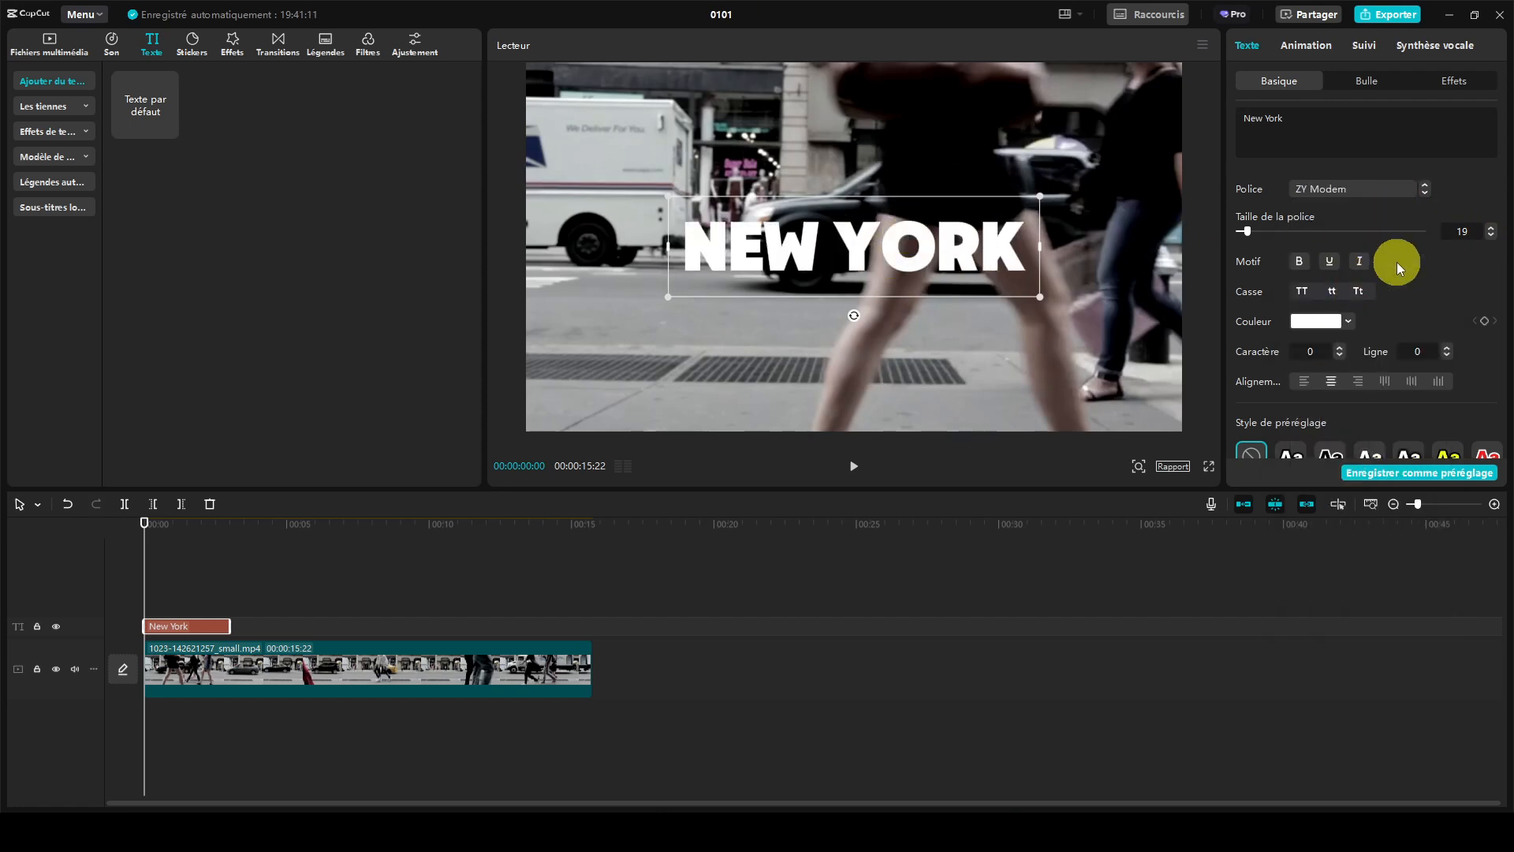
left_click(1492, 227)
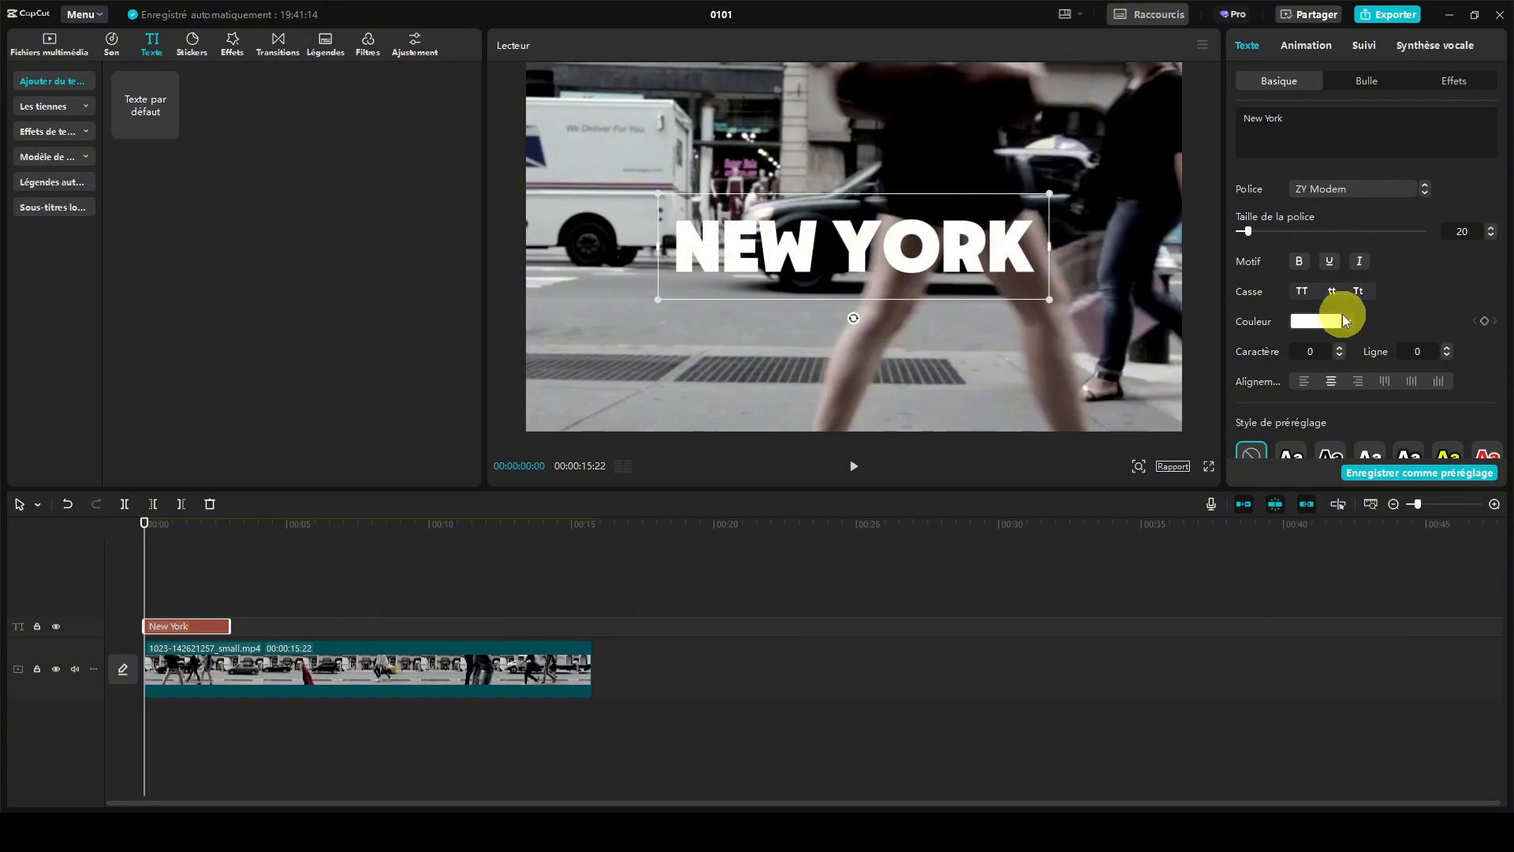
Enable the glow (Lueur) effect on the New York title
scroll(1342, 314, "down", 3)
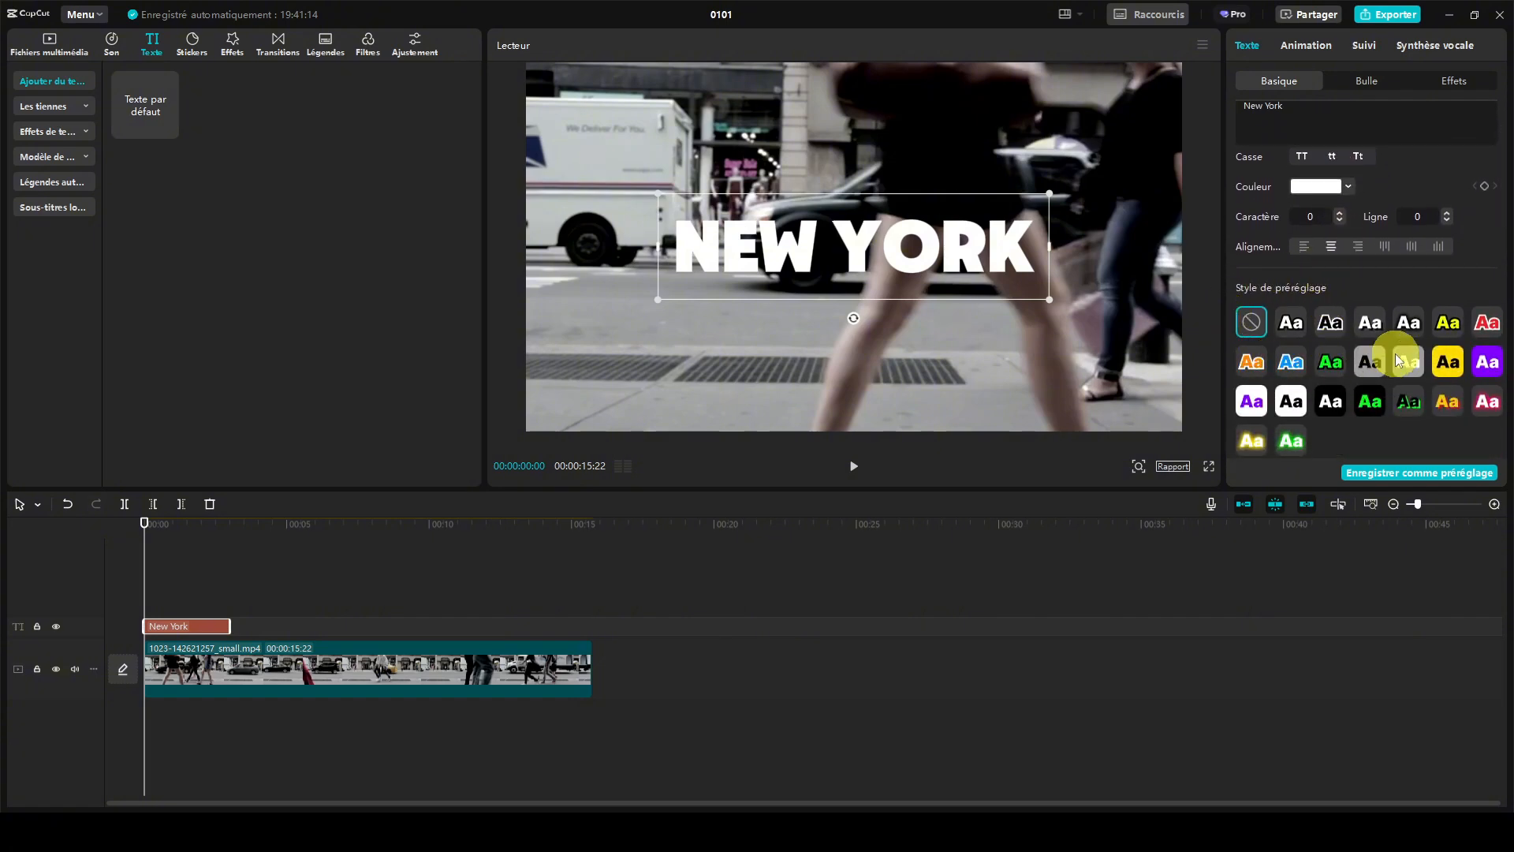
scroll(1341, 356, "down", 8)
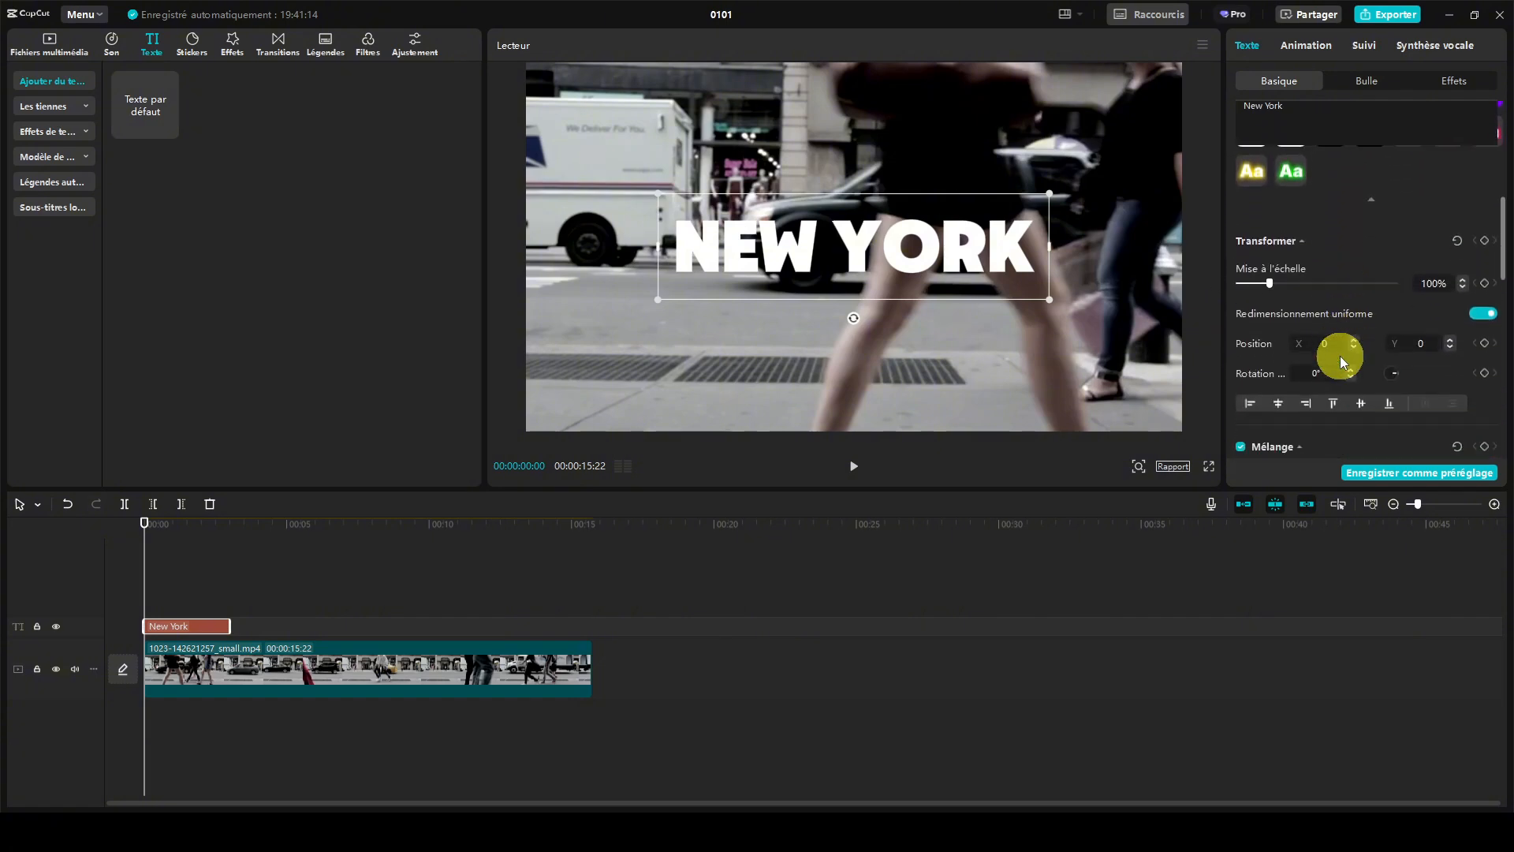
scroll(1341, 356, "down", 4)
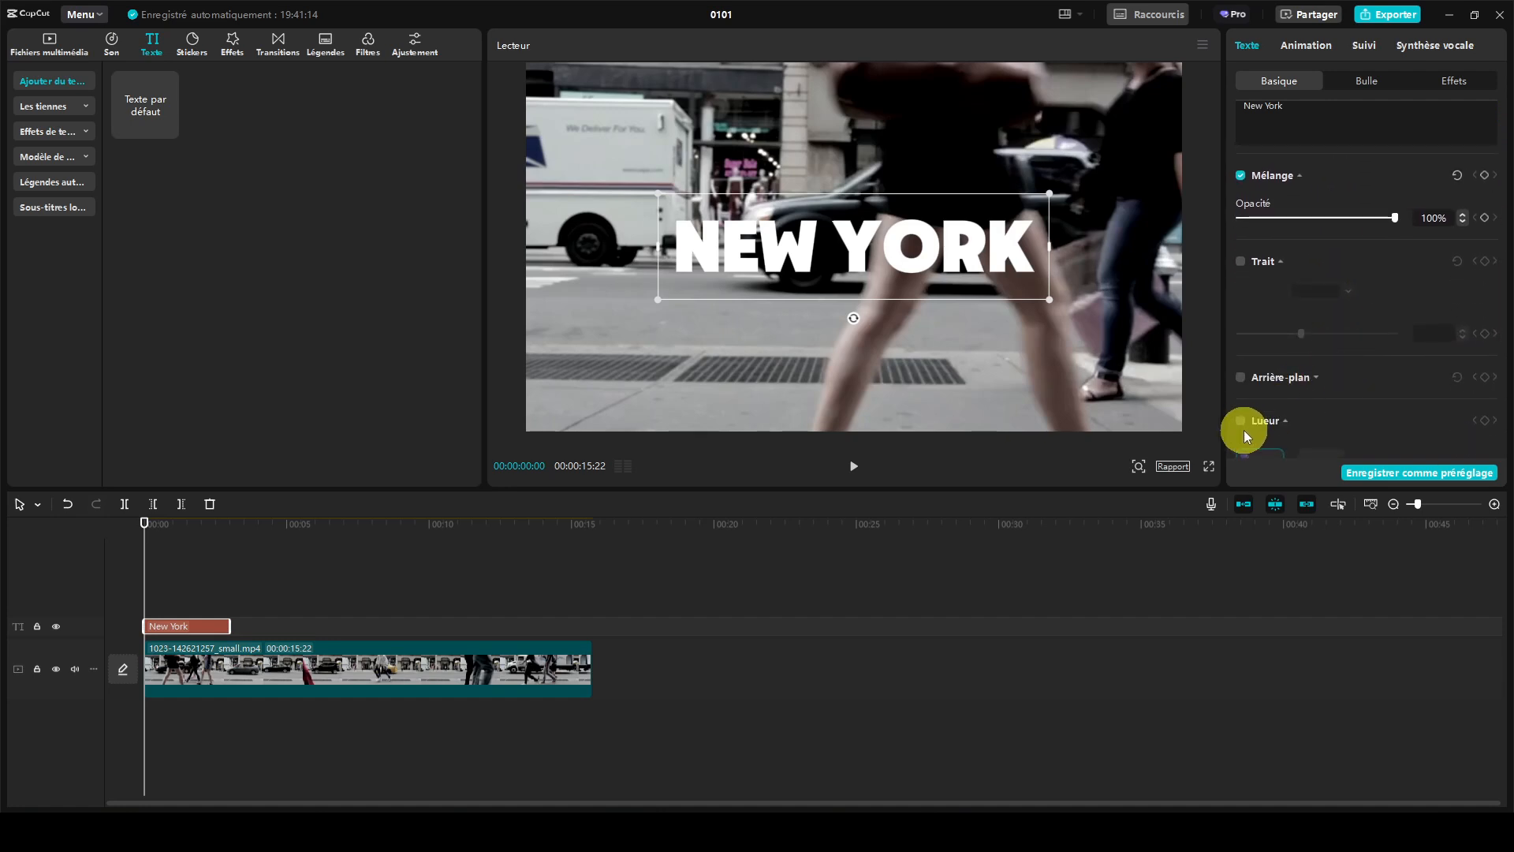
left_click(1243, 424)
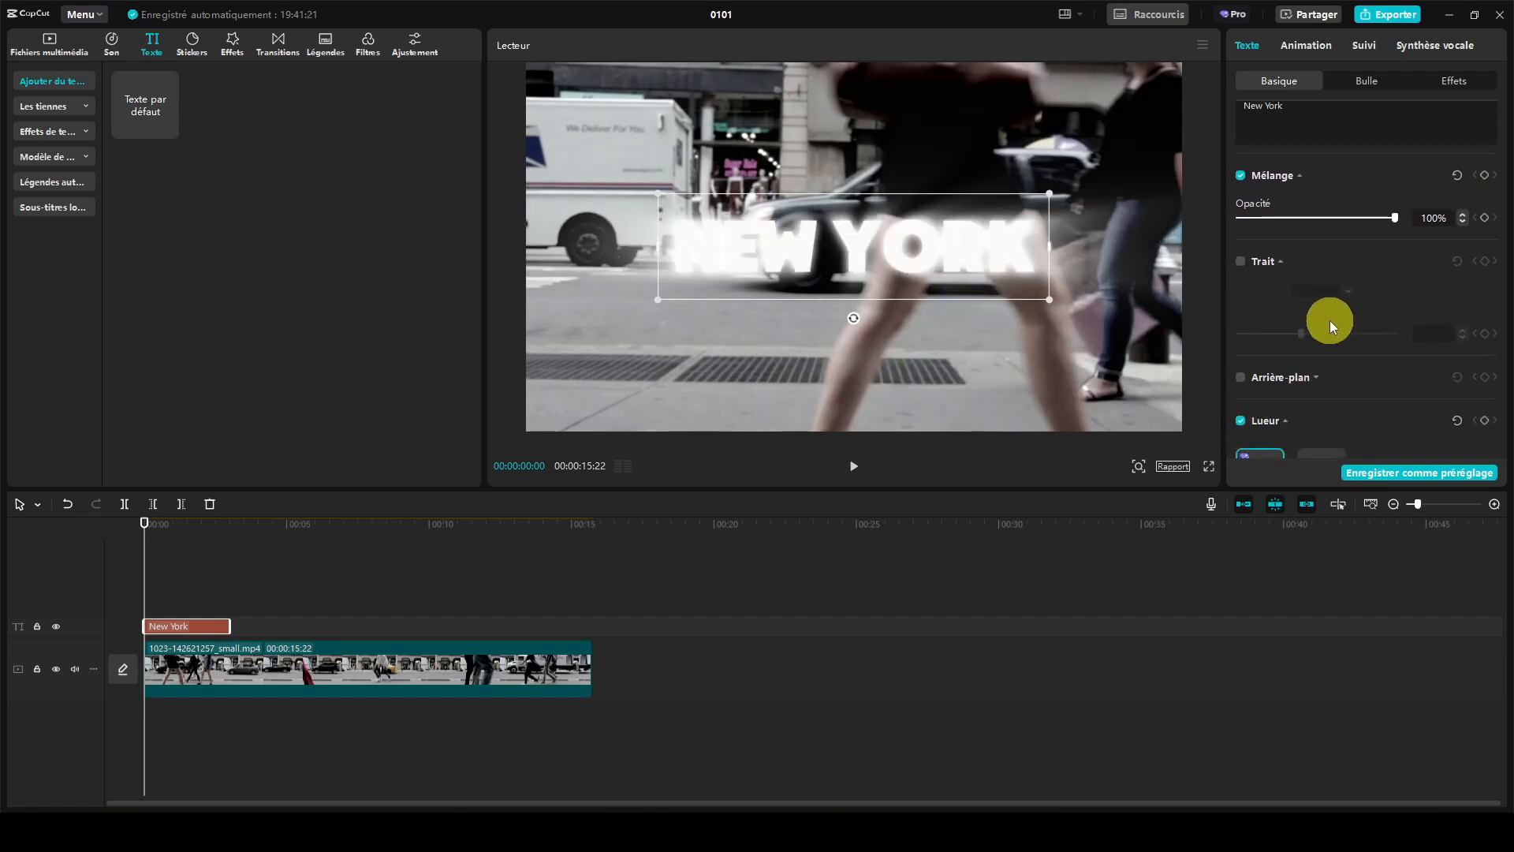
Set the glow's intensity to 13, its interval to 10 and its vertical offset to -49°
scroll(1329, 320, "down", 2)
scroll(1330, 321, "down", 2)
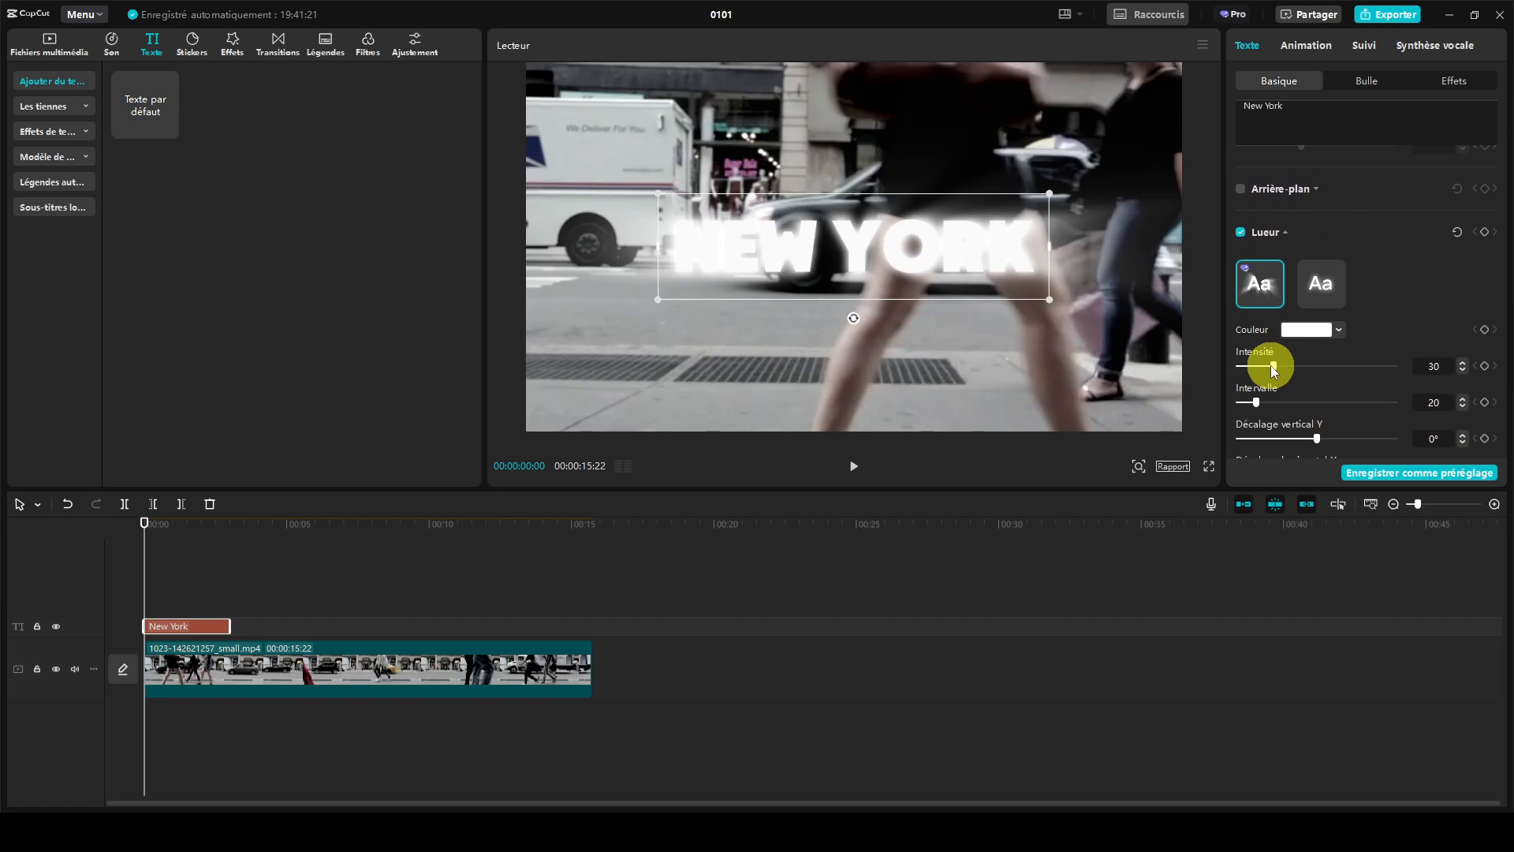
left_click(1275, 366)
mouse_move(1274, 370)
left_mouse_down()
mouse_move(1224, 365)
mouse_move(1257, 401)
mouse_move(1230, 401)
left_mouse_up()
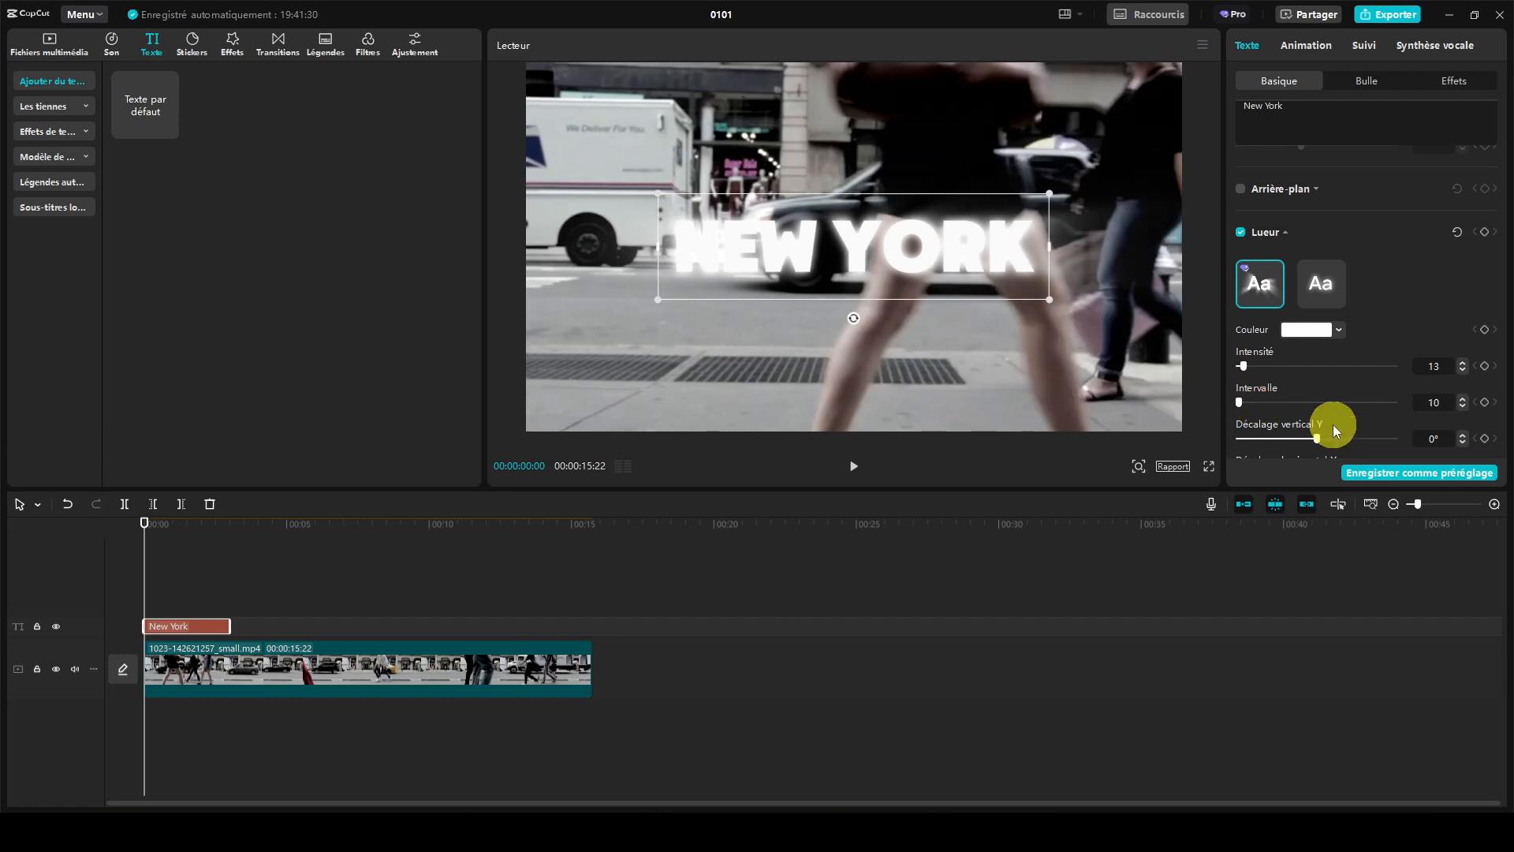
left_click_drag(1314, 437, 1242, 435)
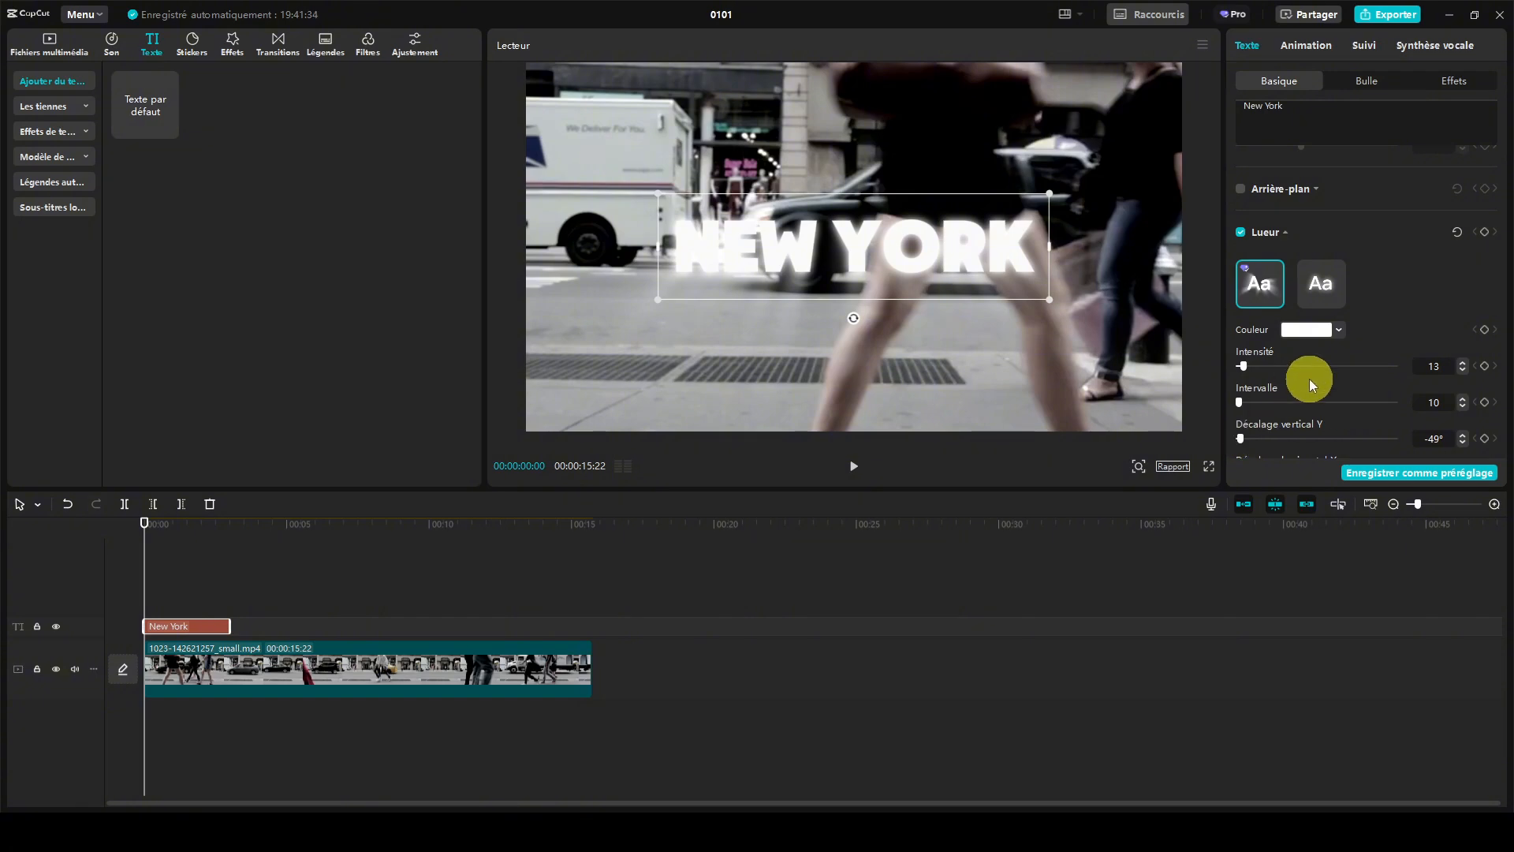
Switch the title's glow to the second, even glow style
scroll(1309, 380, "down", 1)
left_click(1322, 232)
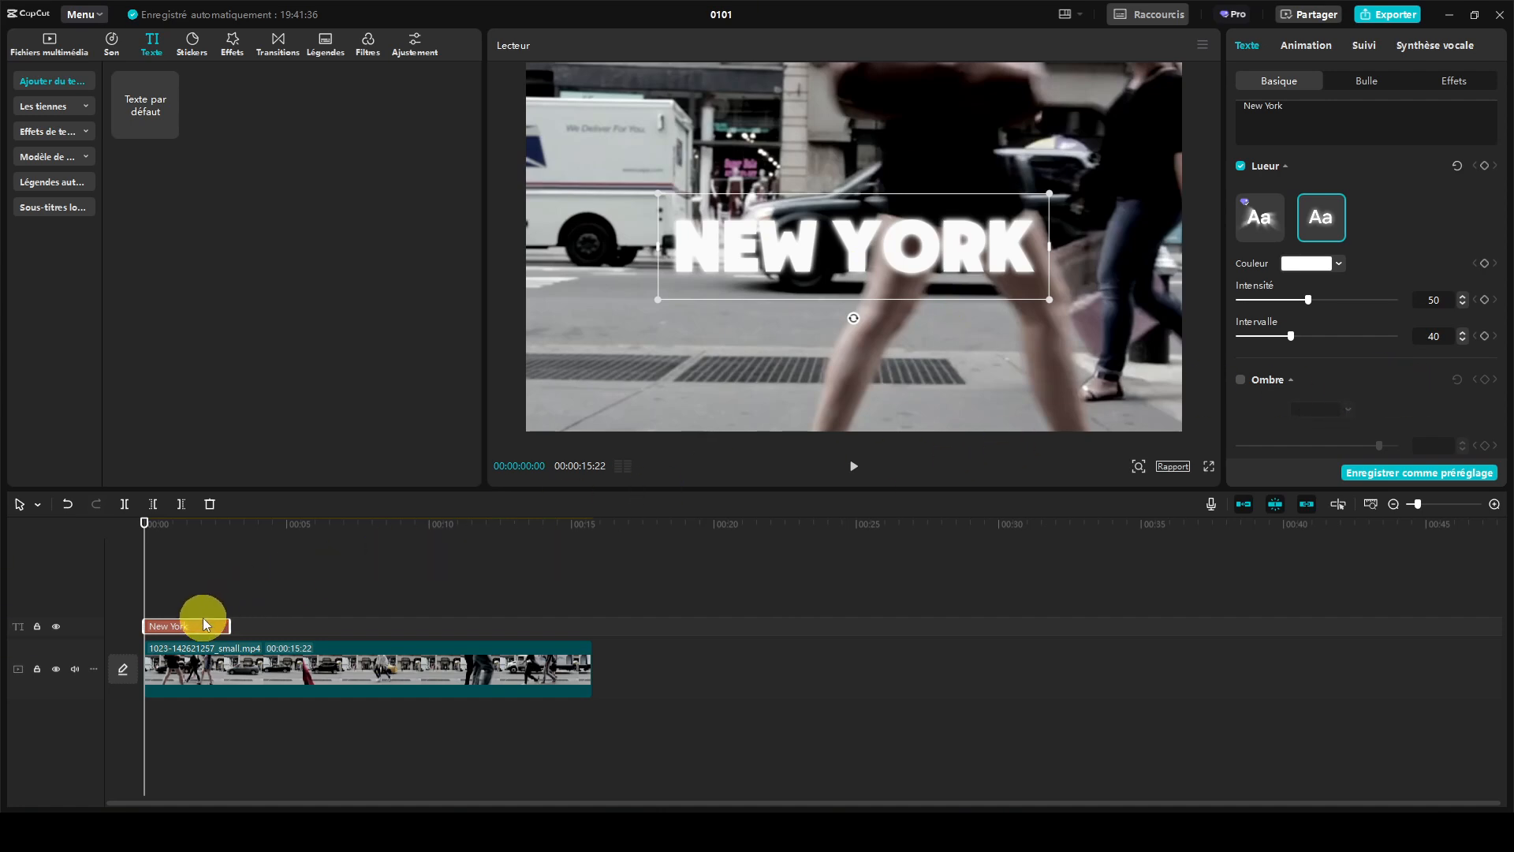
Move the New York text clip so that it starts at 00:00:02:21, when the grey car is in the middle of the frame
left_click_drag(145, 520, 233, 529)
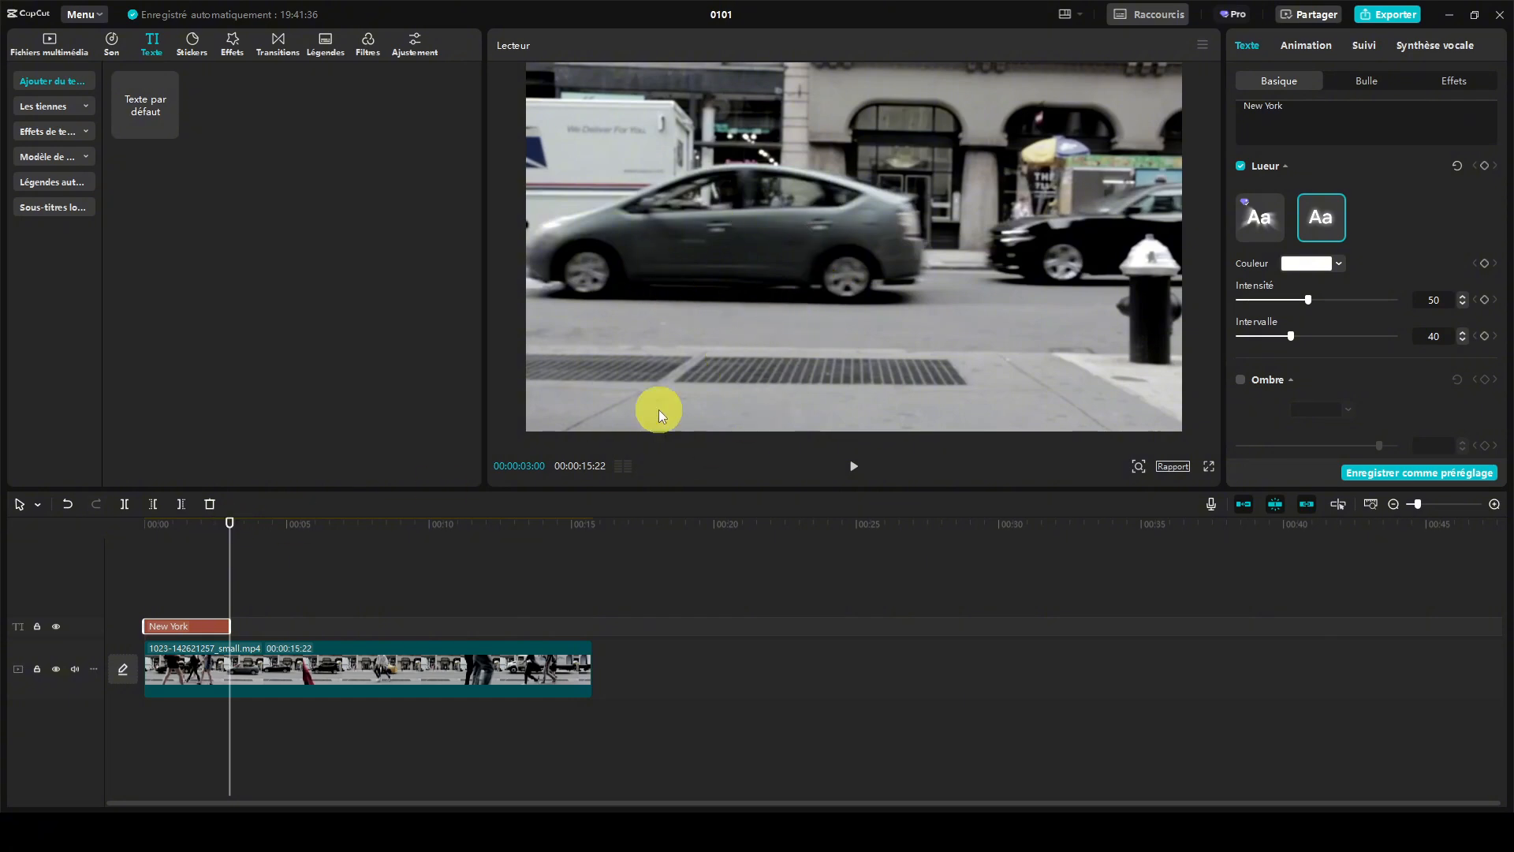
left_click_drag(173, 625, 262, 627)
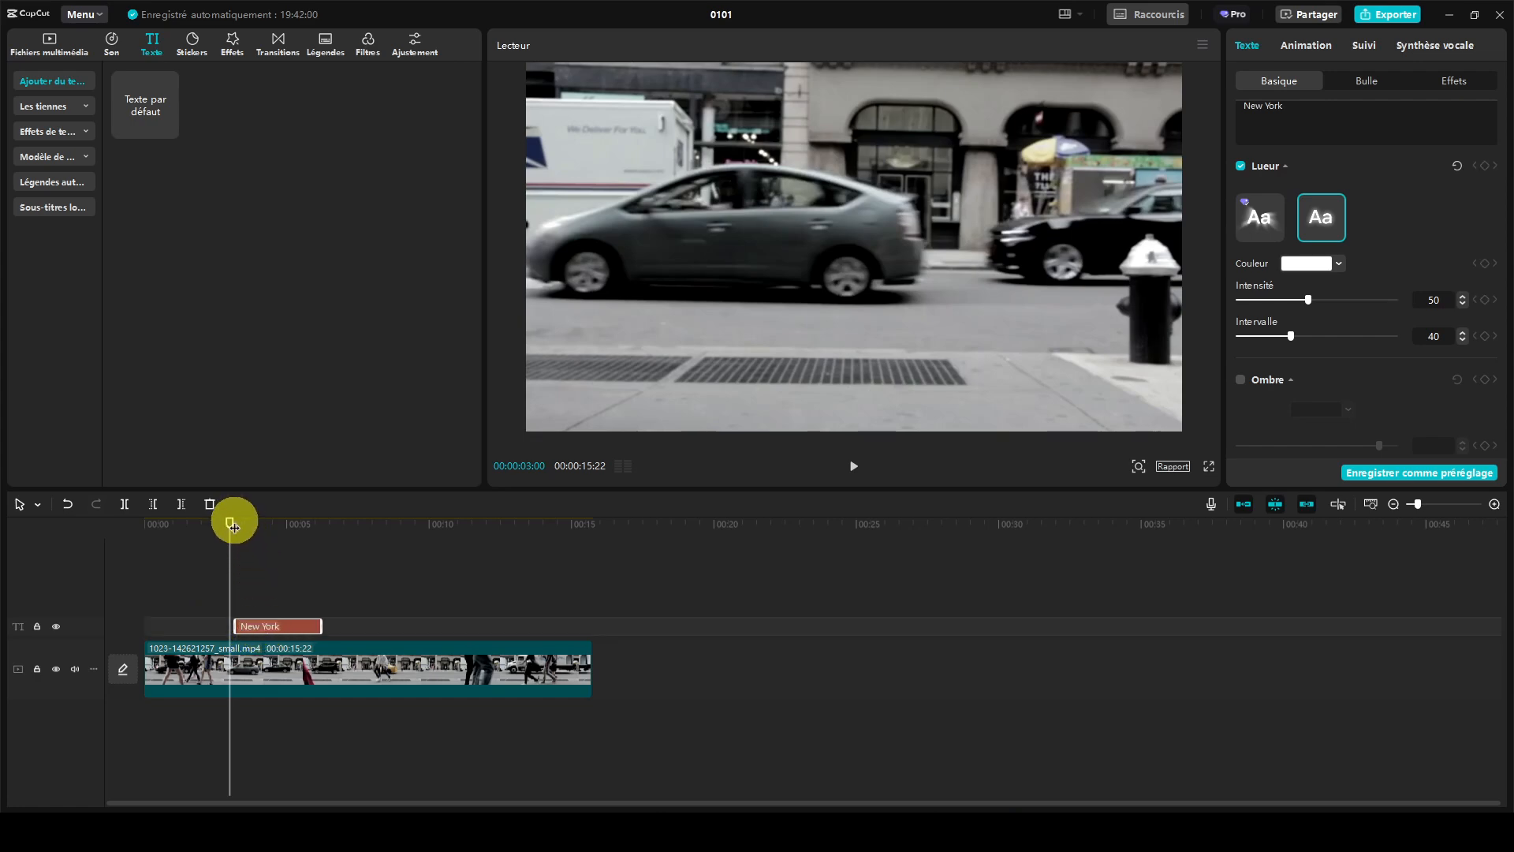
mouse_move(234, 527)
left_mouse_down()
mouse_move(250, 524)
mouse_move(176, 520)
mouse_move(221, 524)
left_mouse_up()
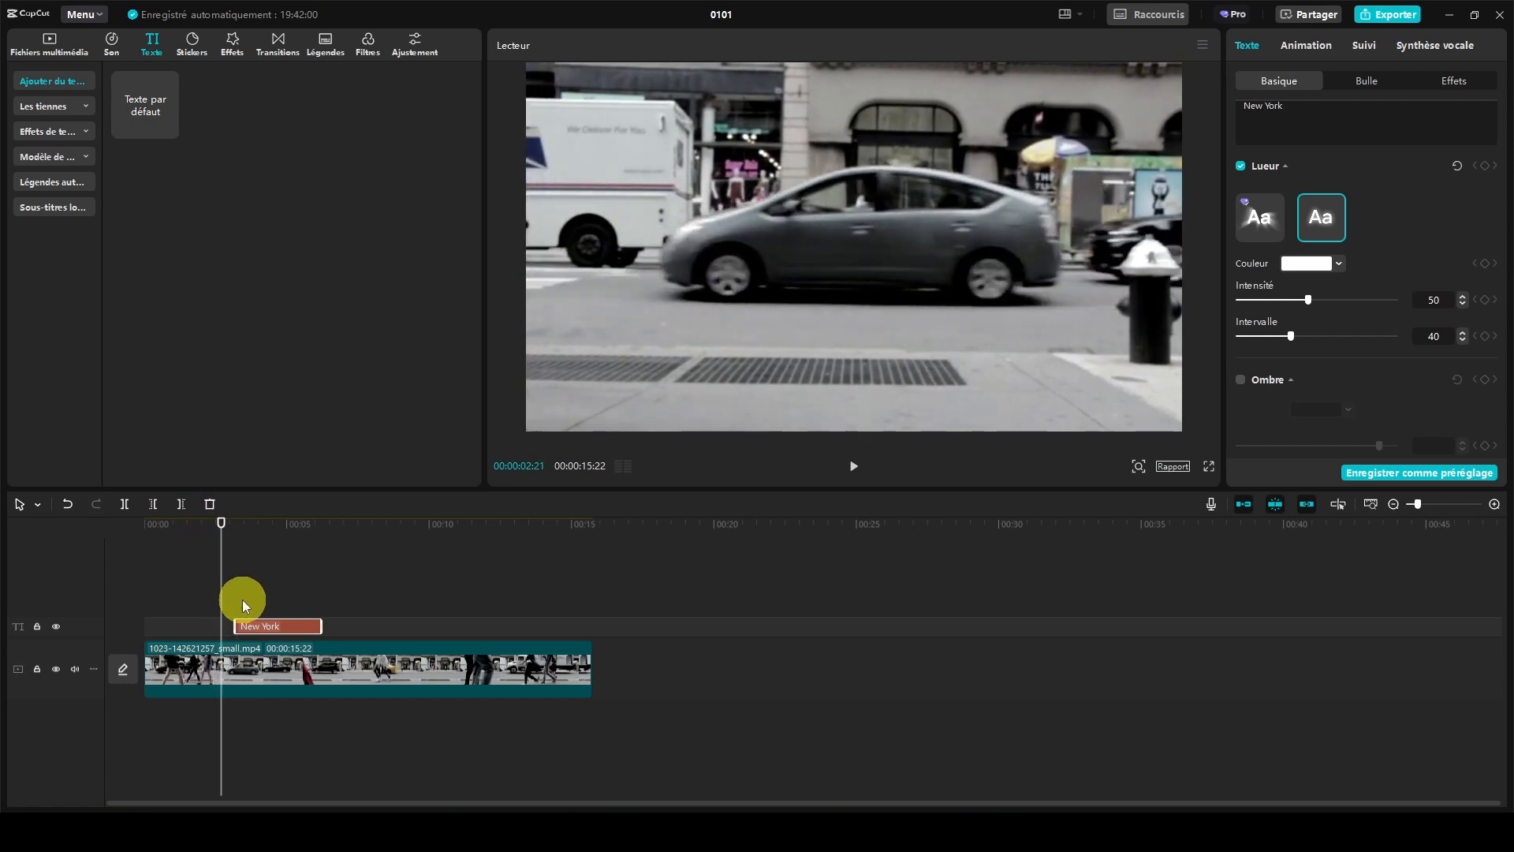
left_click_drag(274, 627, 263, 627)
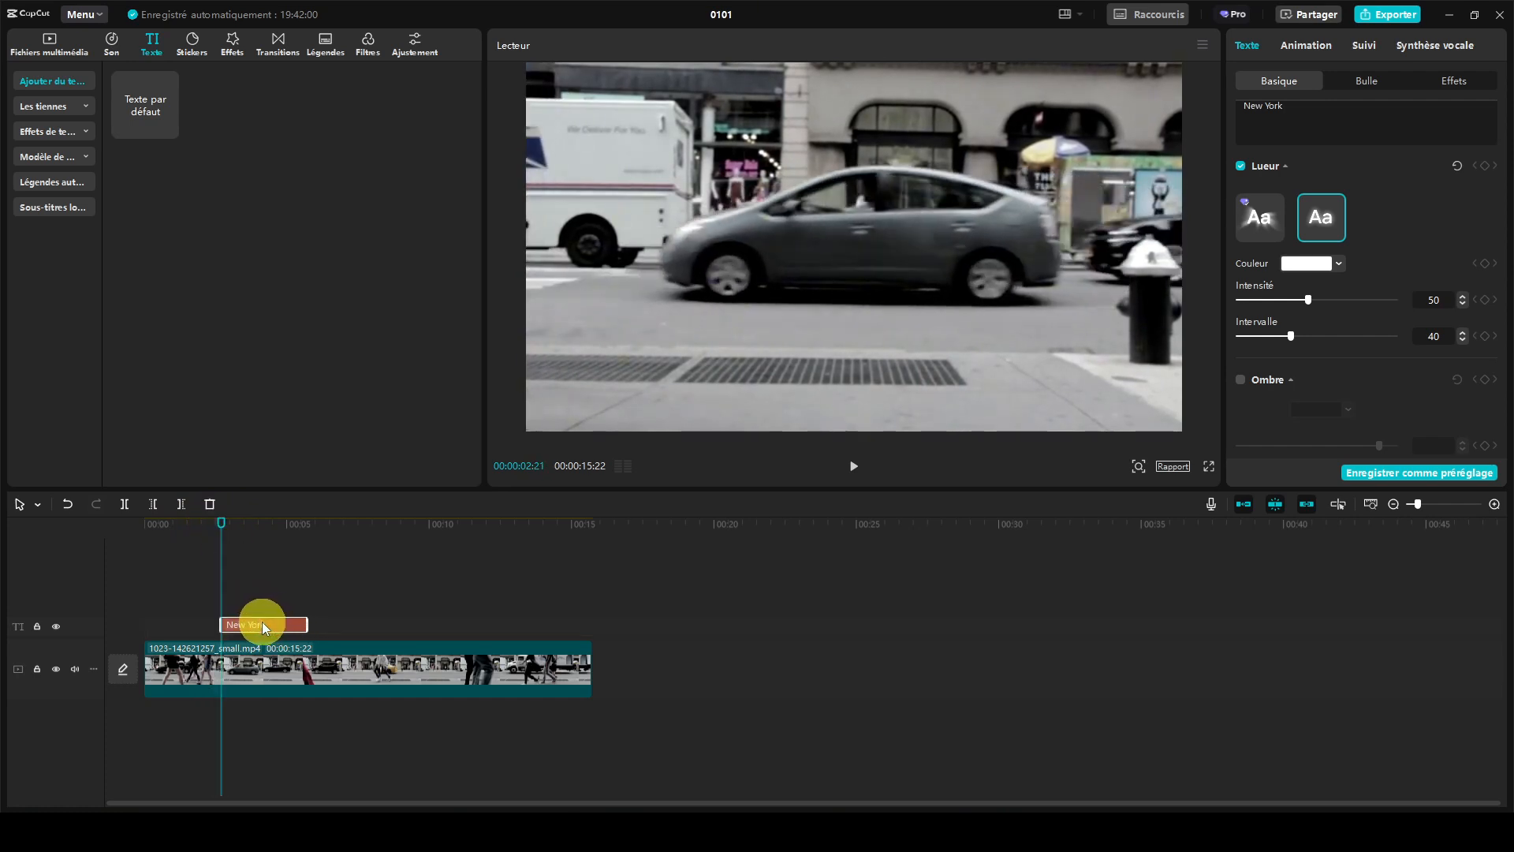
mouse_move(220, 521)
left_mouse_down()
mouse_move(199, 520)
mouse_move(236, 524)
mouse_move(223, 528)
left_mouse_up()
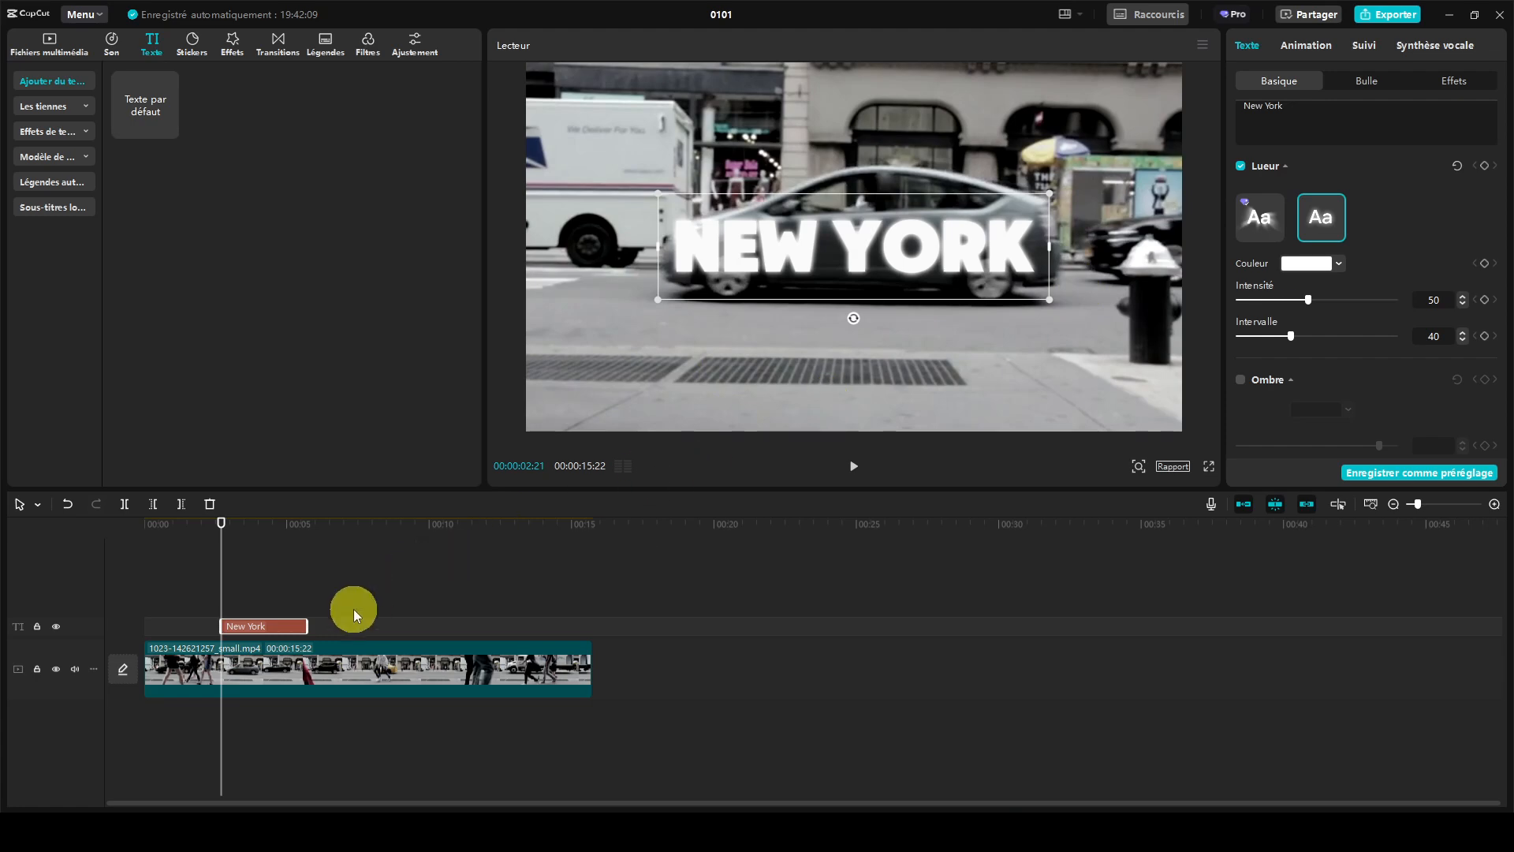
Extend the New York text clip to the end of the video and convert it into a compound clip
left_click_drag(307, 626, 588, 625)
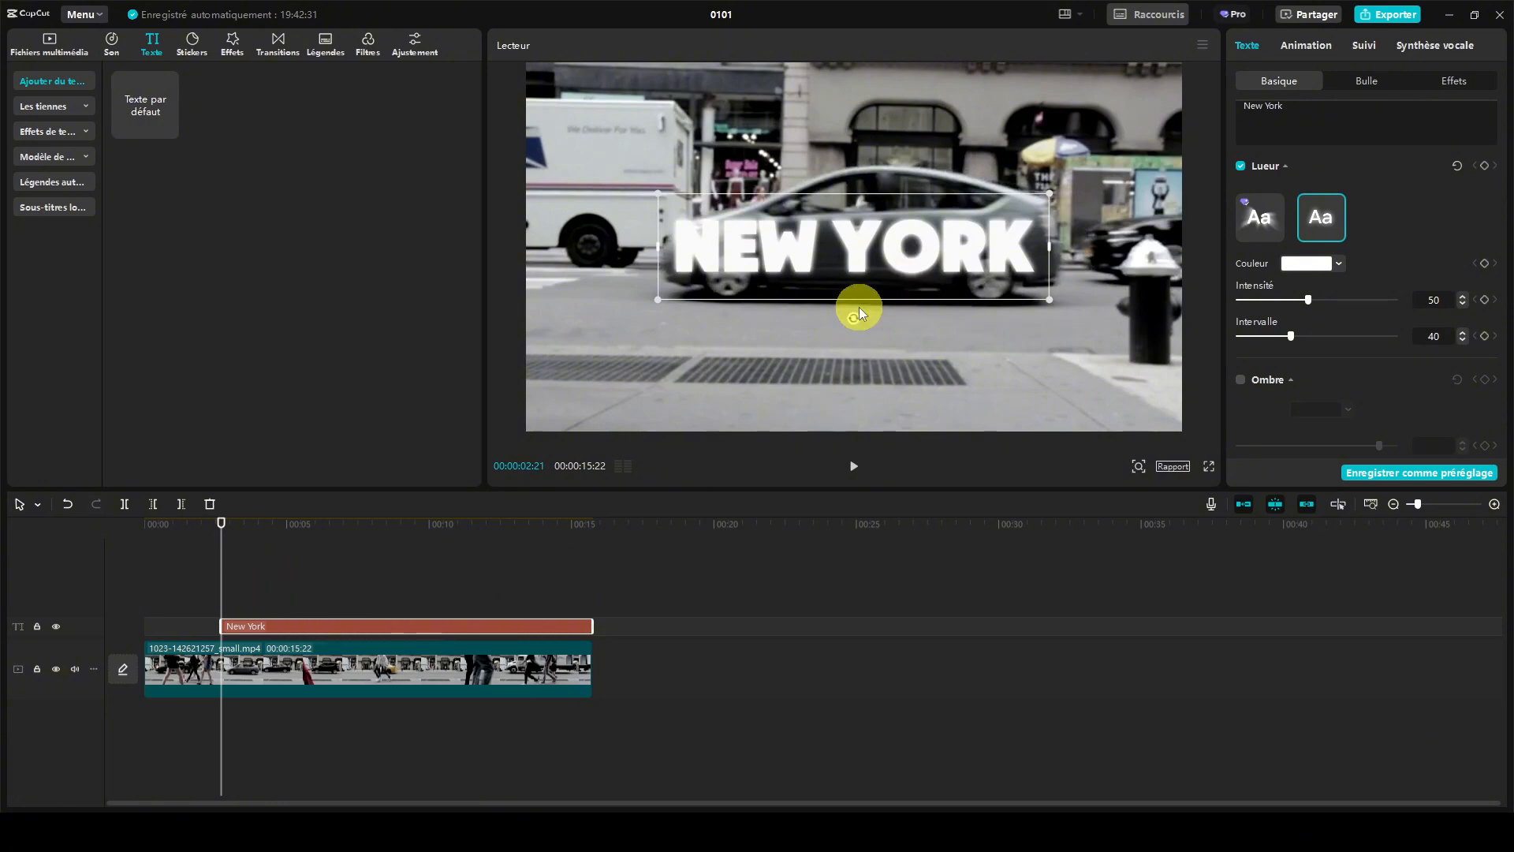
right_click(364, 627)
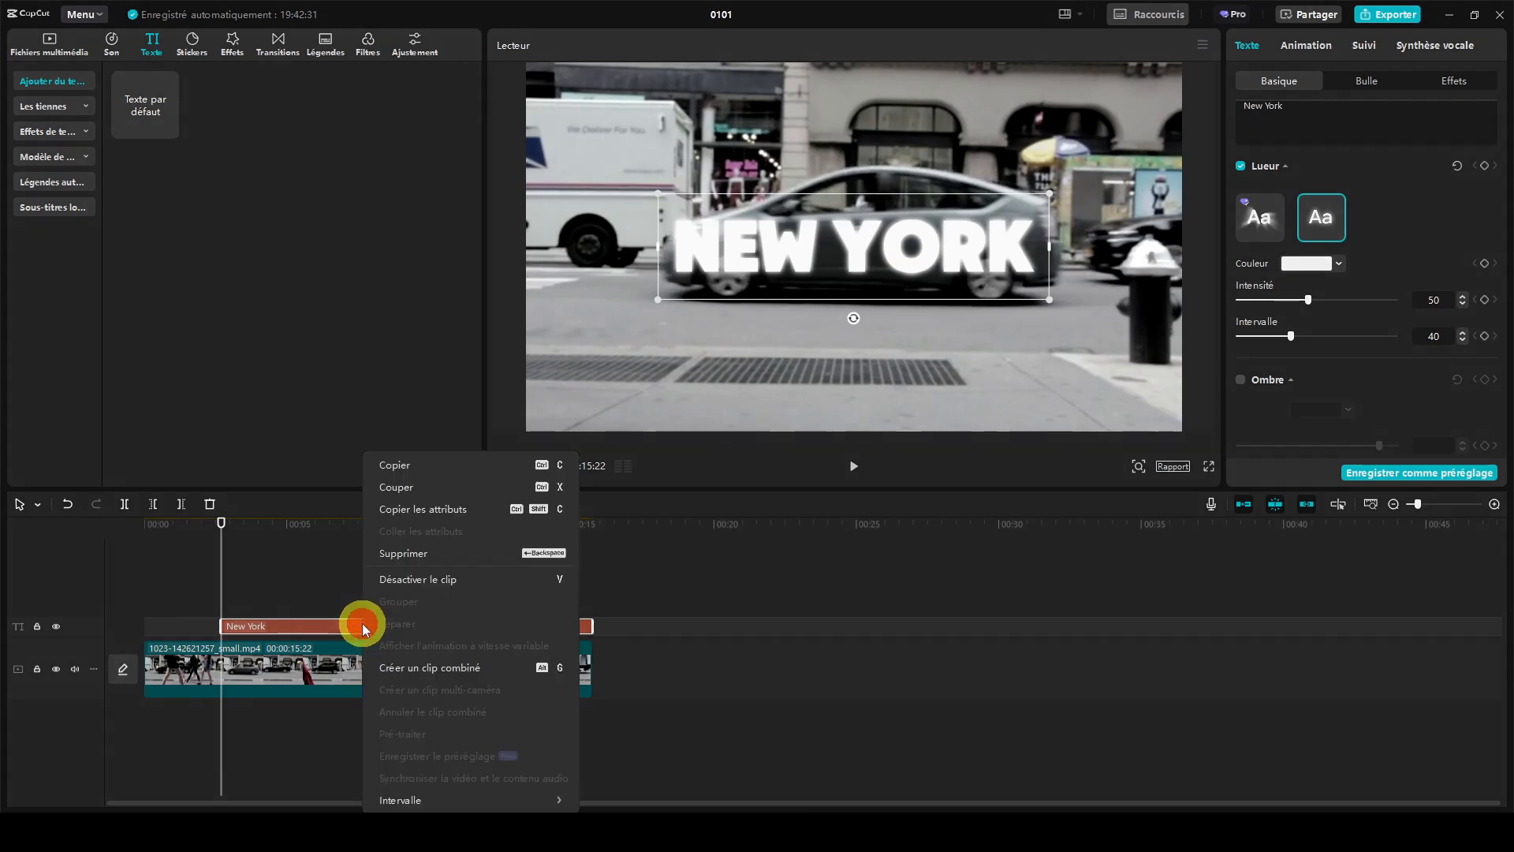
left_click(433, 666)
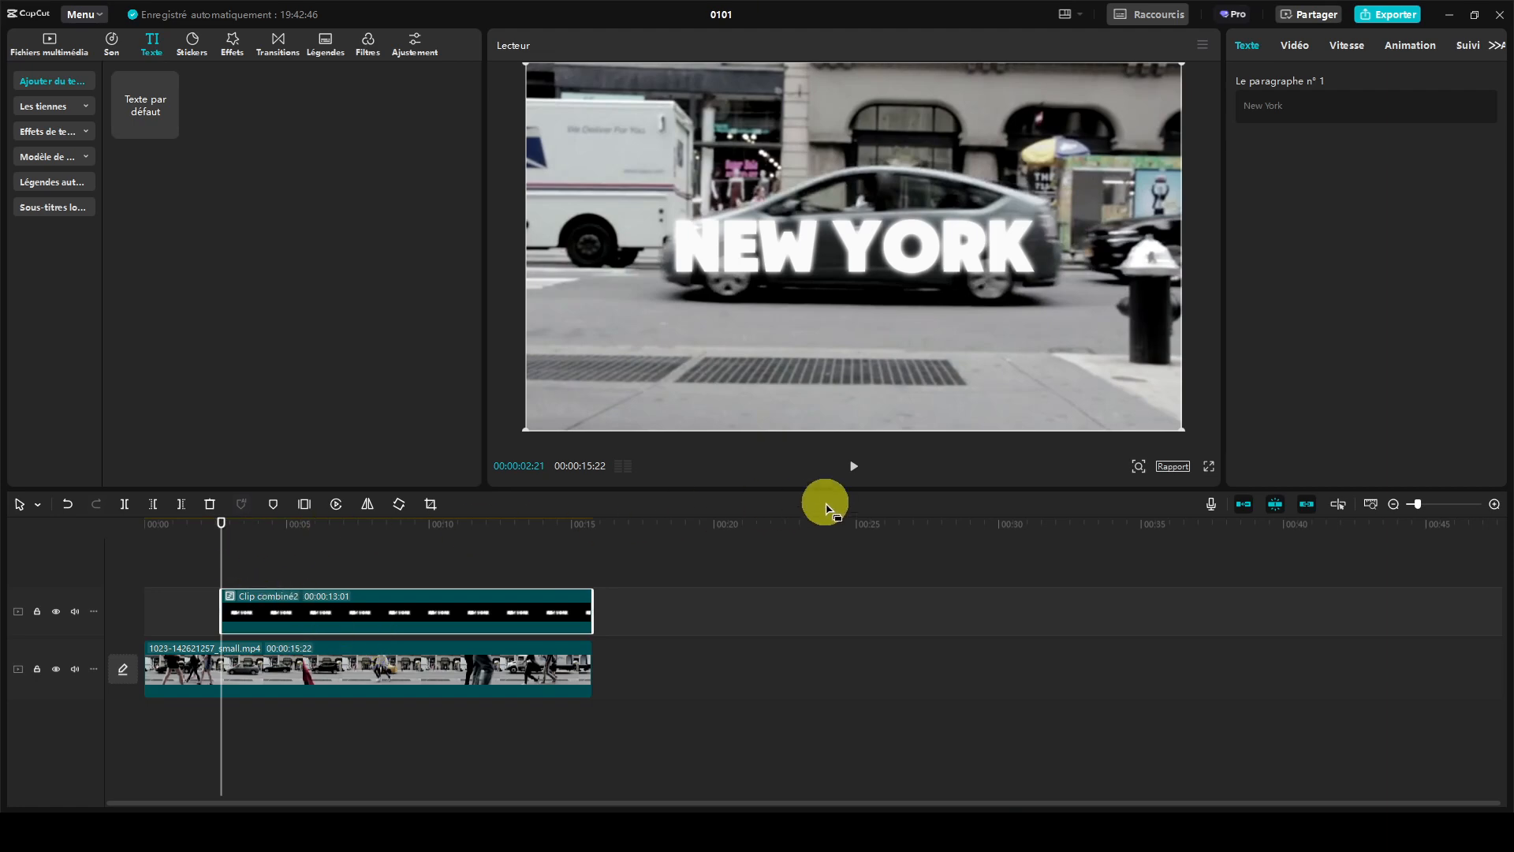
Preview the title over the passing cars and return the playhead to the compound clip's start at 00:00:02:21
left_click(854, 466)
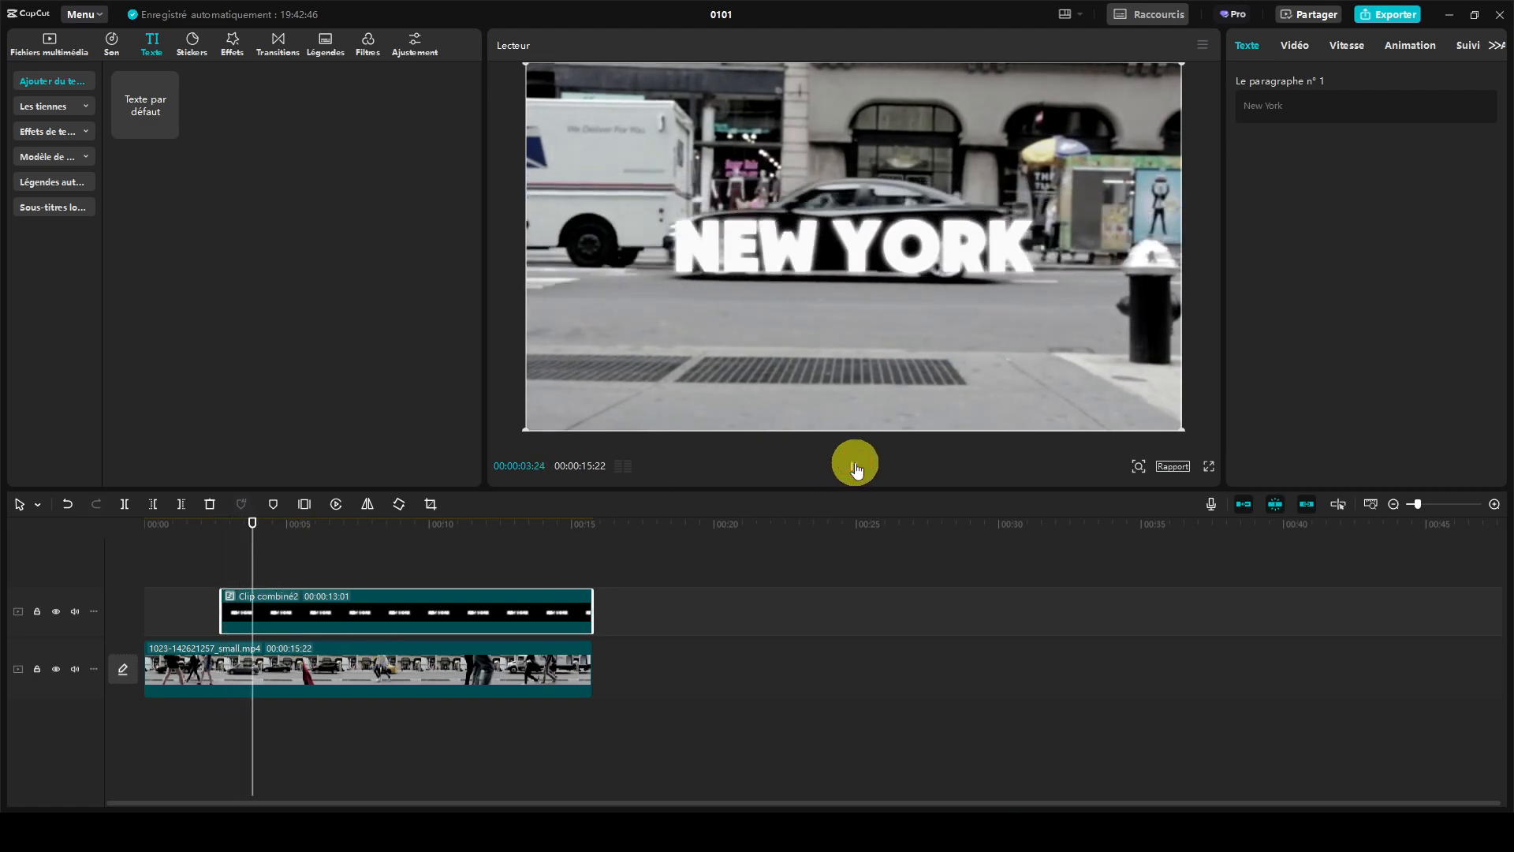
left_click(854, 466)
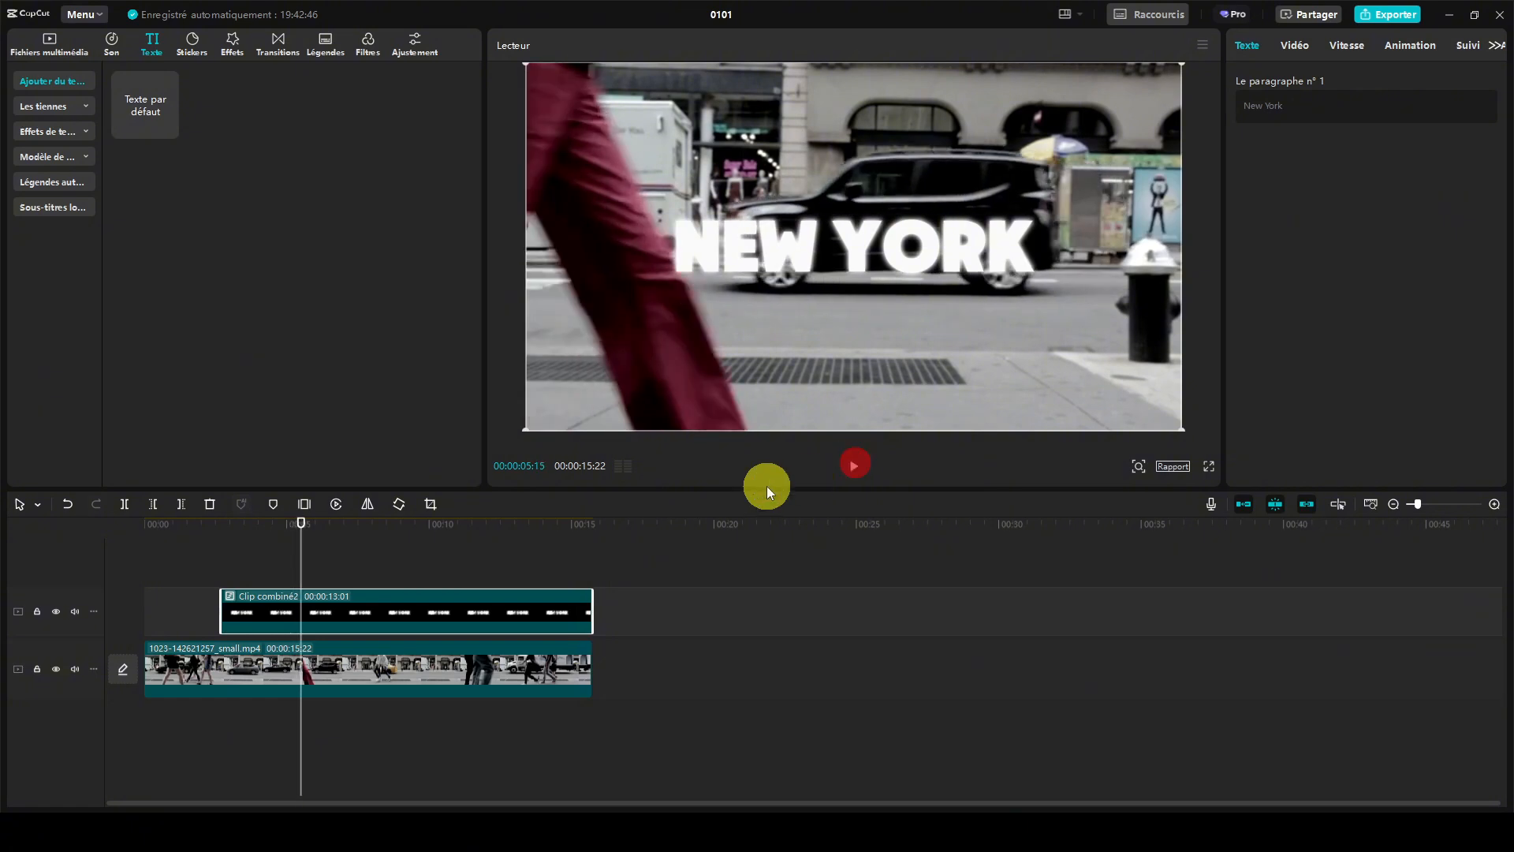
left_click_drag(303, 528, 222, 527)
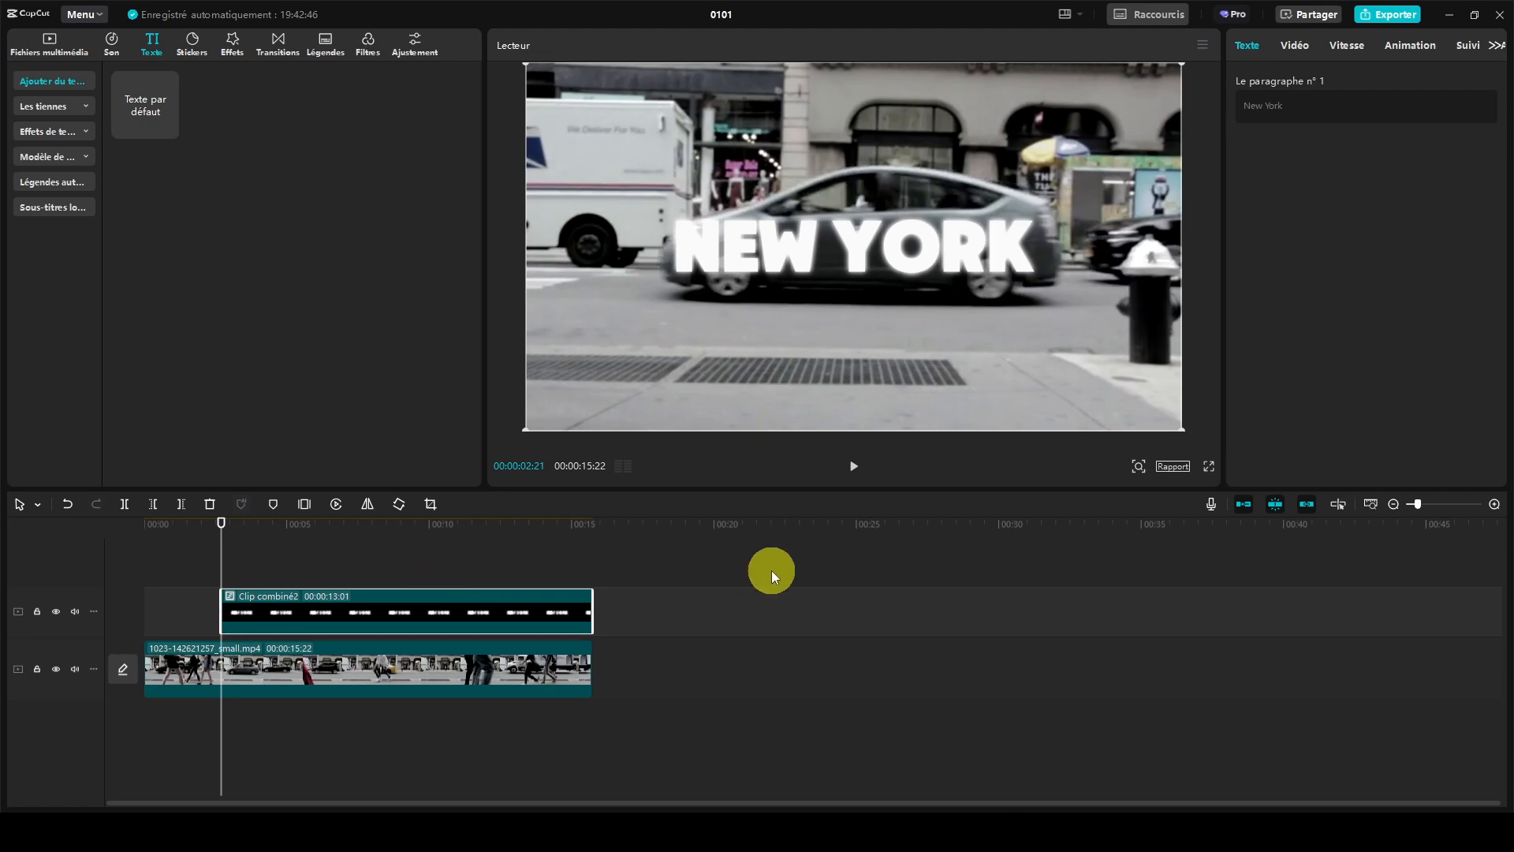
Add a mask to the New York compound clip and set its shape to the split mask (Diviser)
scroll(772, 571, "up", 3)
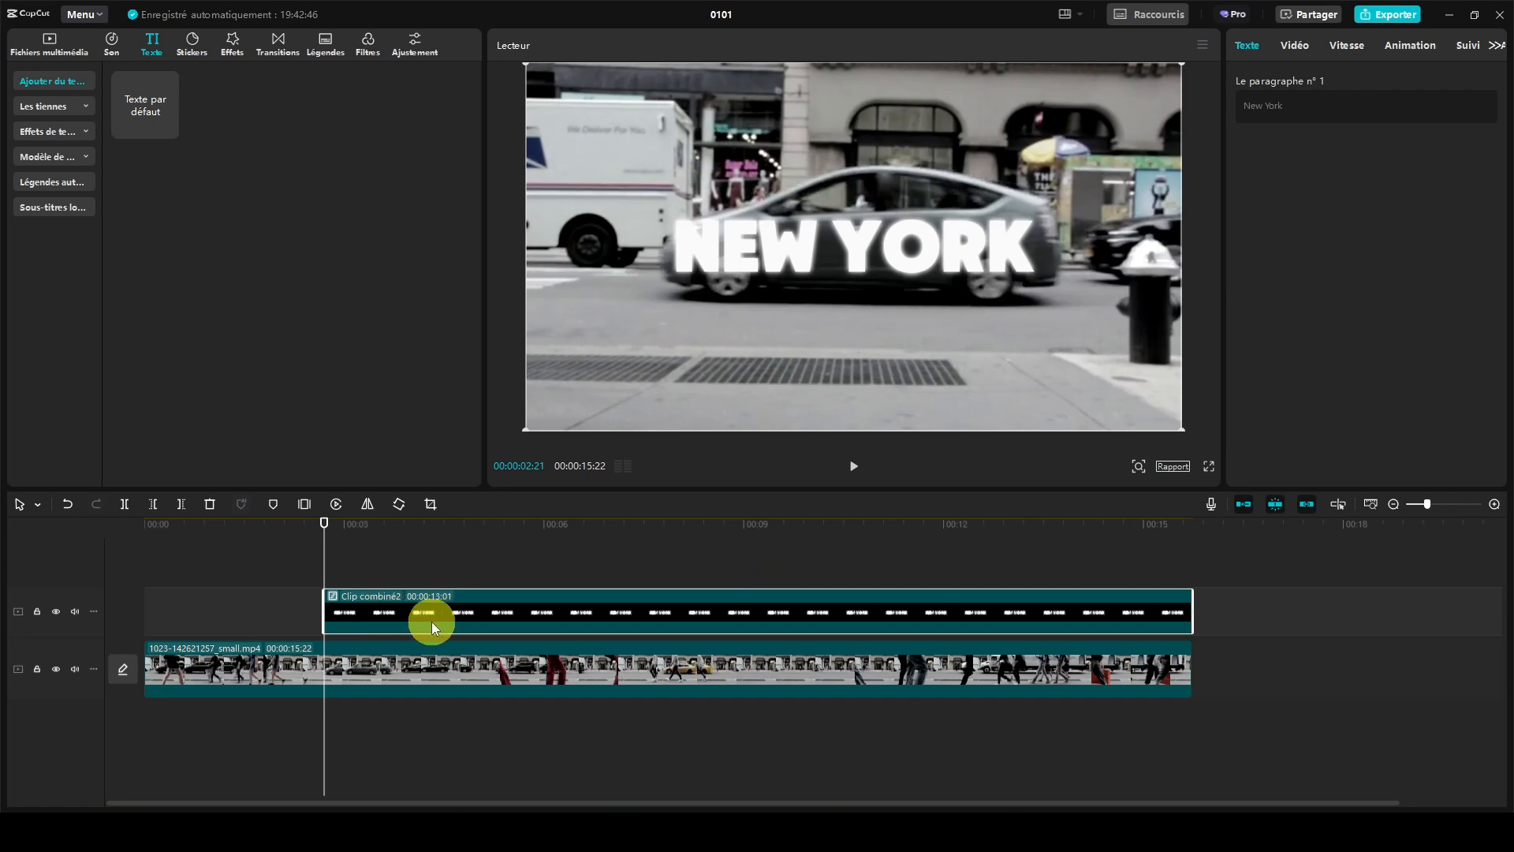
left_click(1299, 45)
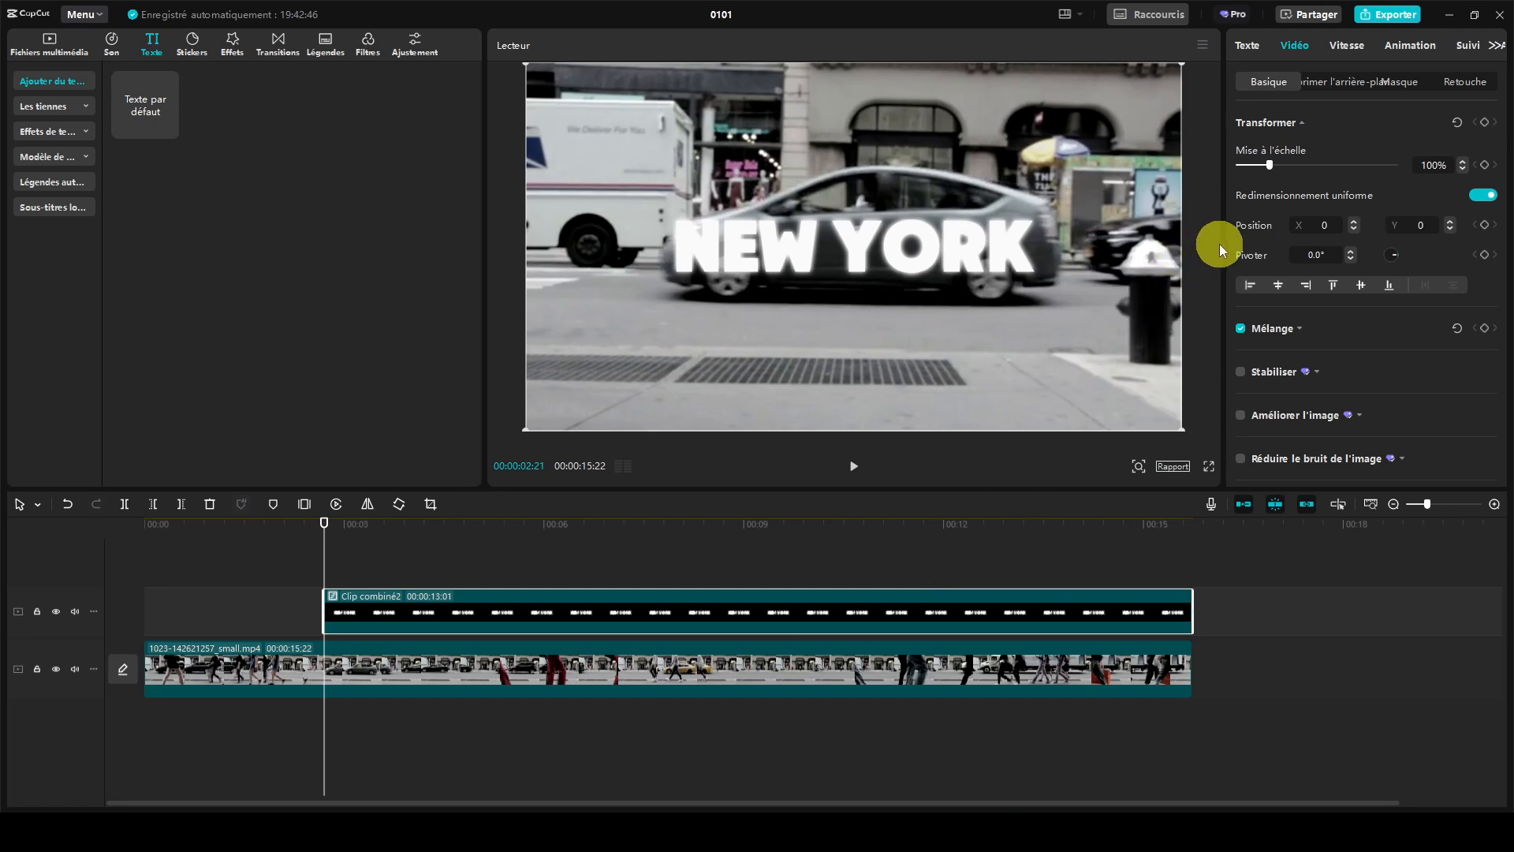
left_click_drag(1223, 243, 1180, 242)
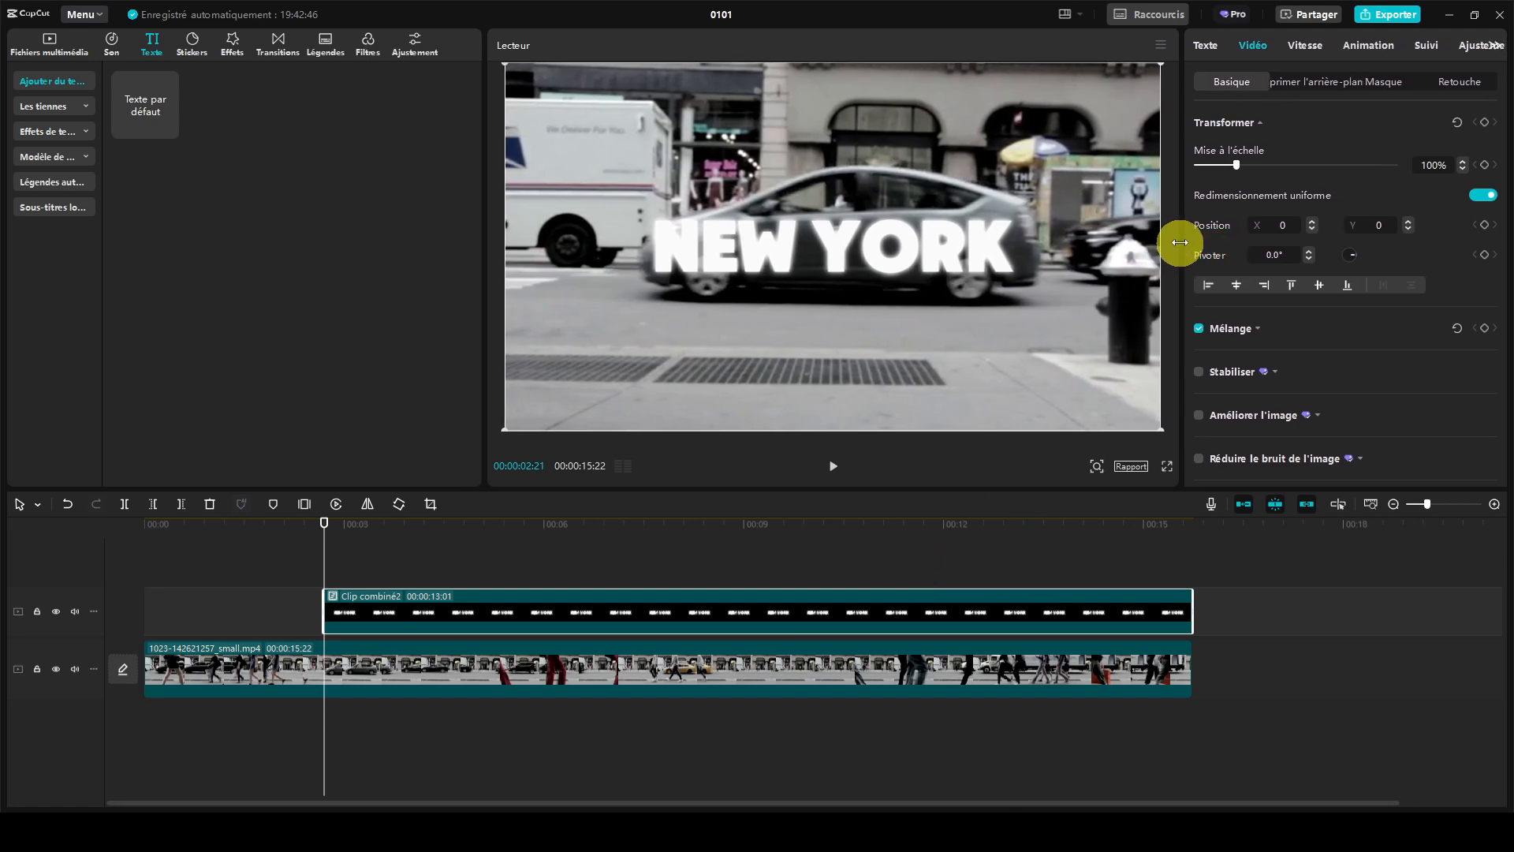
left_click(1385, 82)
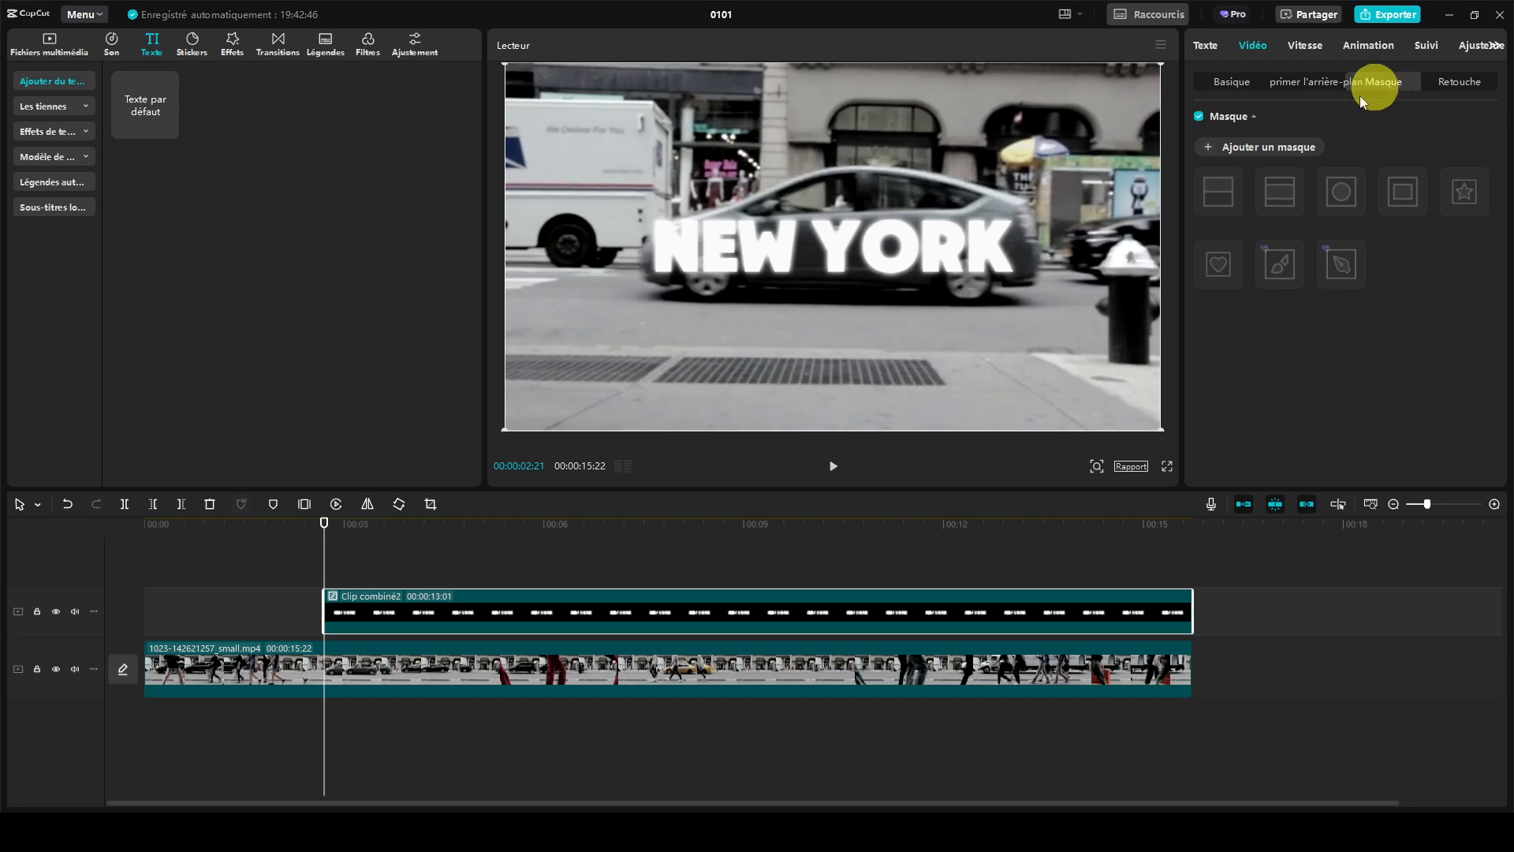
left_click(1288, 148)
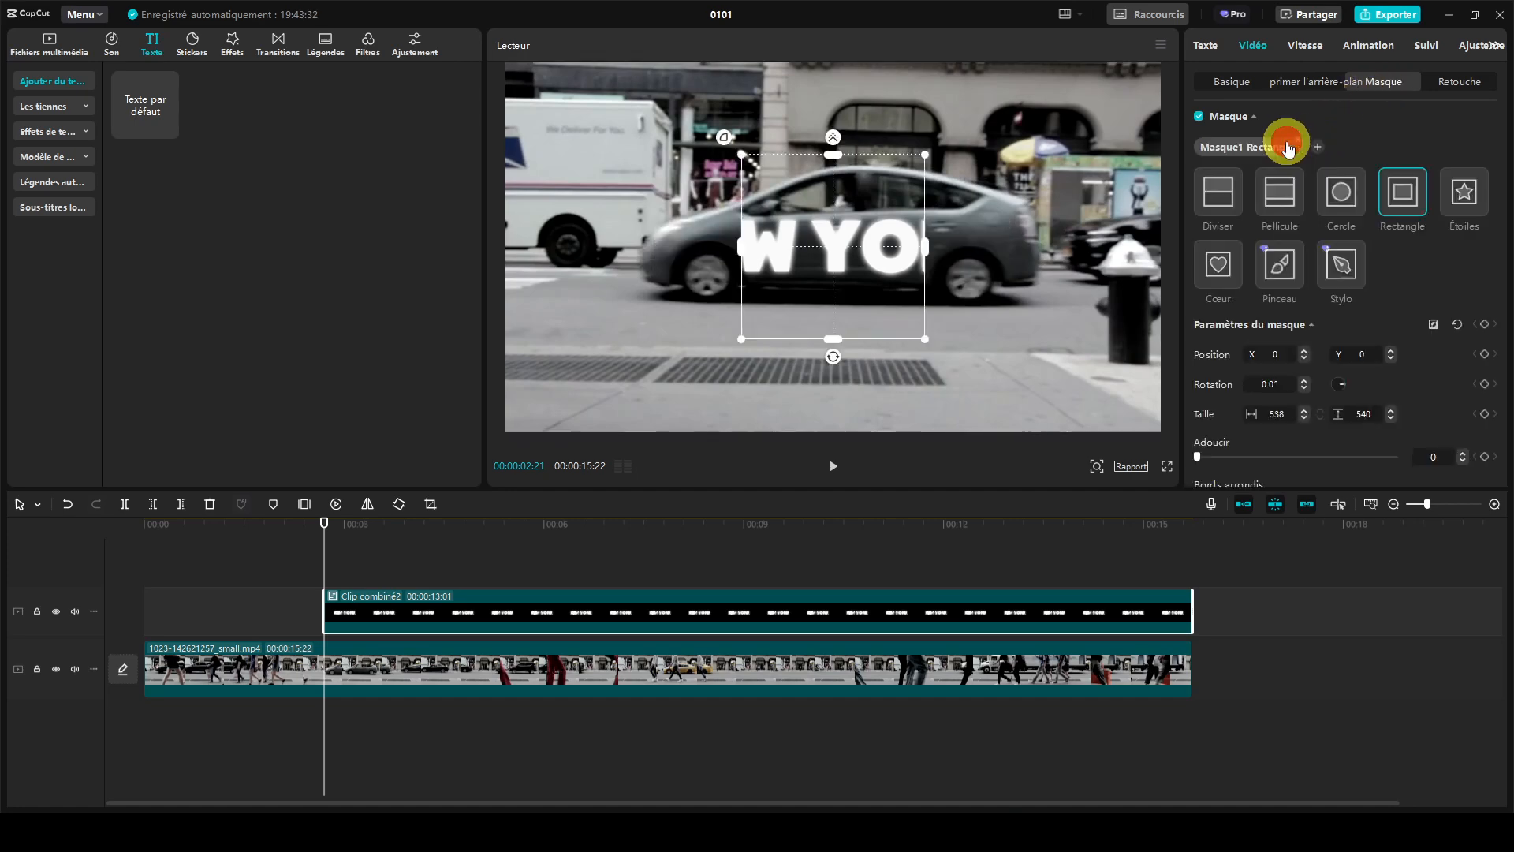
left_click(1224, 197)
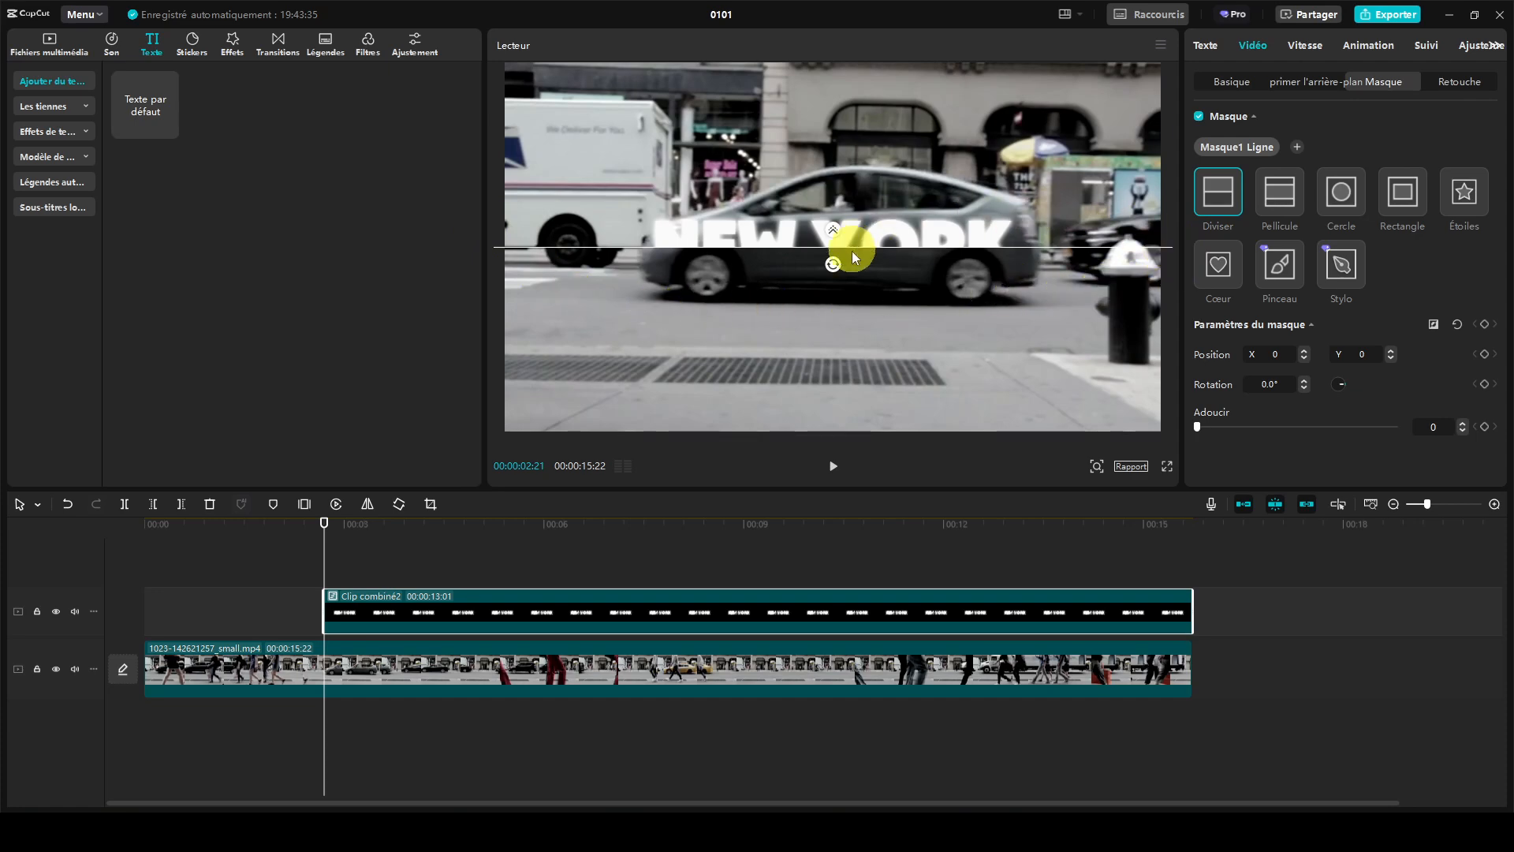
Rotate the split mask to 90° so its line is vertical, and shift it to X -16
mouse_move(833, 265)
left_mouse_down()
mouse_move(866, 249)
mouse_move(811, 297)
mouse_move(787, 297)
mouse_move(816, 297)
mouse_move(799, 298)
mouse_move(843, 251)
mouse_move(815, 278)
left_mouse_up()
left_click_drag(795, 267, 798, 246)
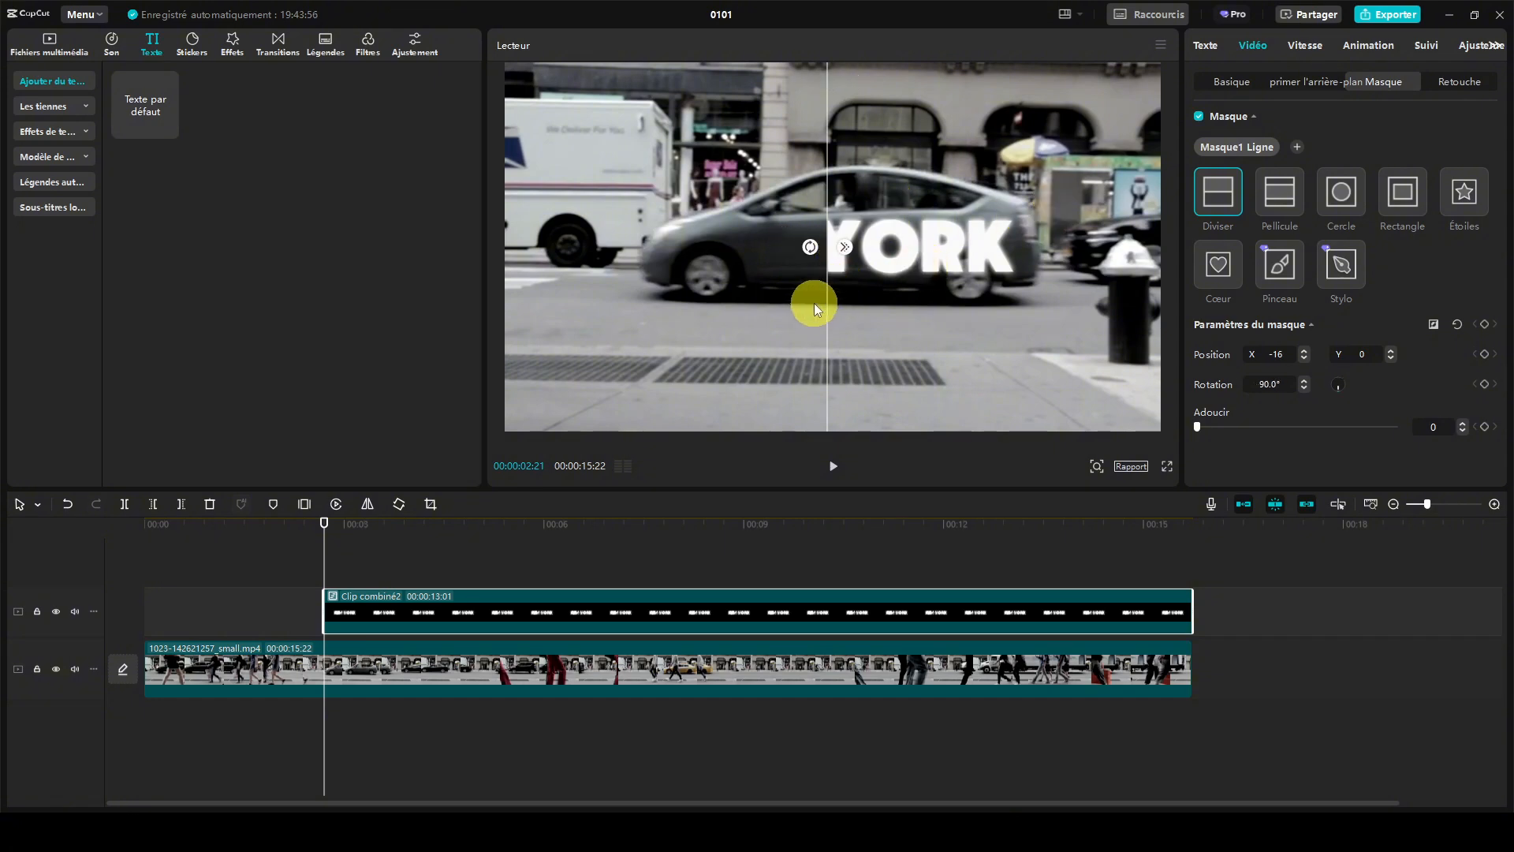
Move the split mask line beyond the title to X 604 and keyframe all mask parameters at 00:00:02:21
left_click_drag(818, 307, 1025, 303)
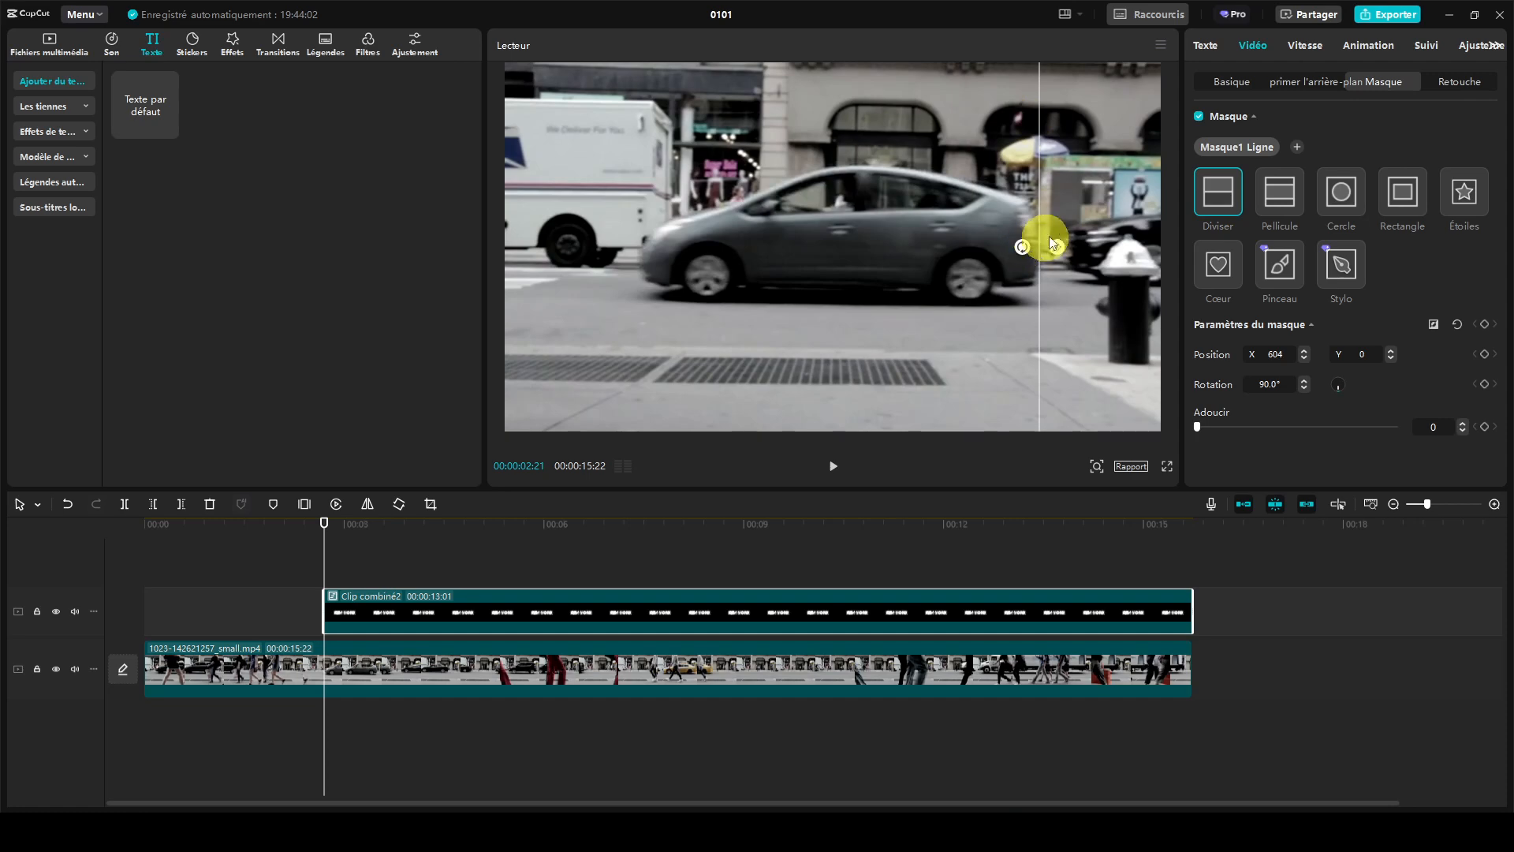
left_click(1484, 325)
Play the shot as the gray car passes, and step back frame by frame to 00:00:02:27 to study its rear edge
left_click(834, 467)
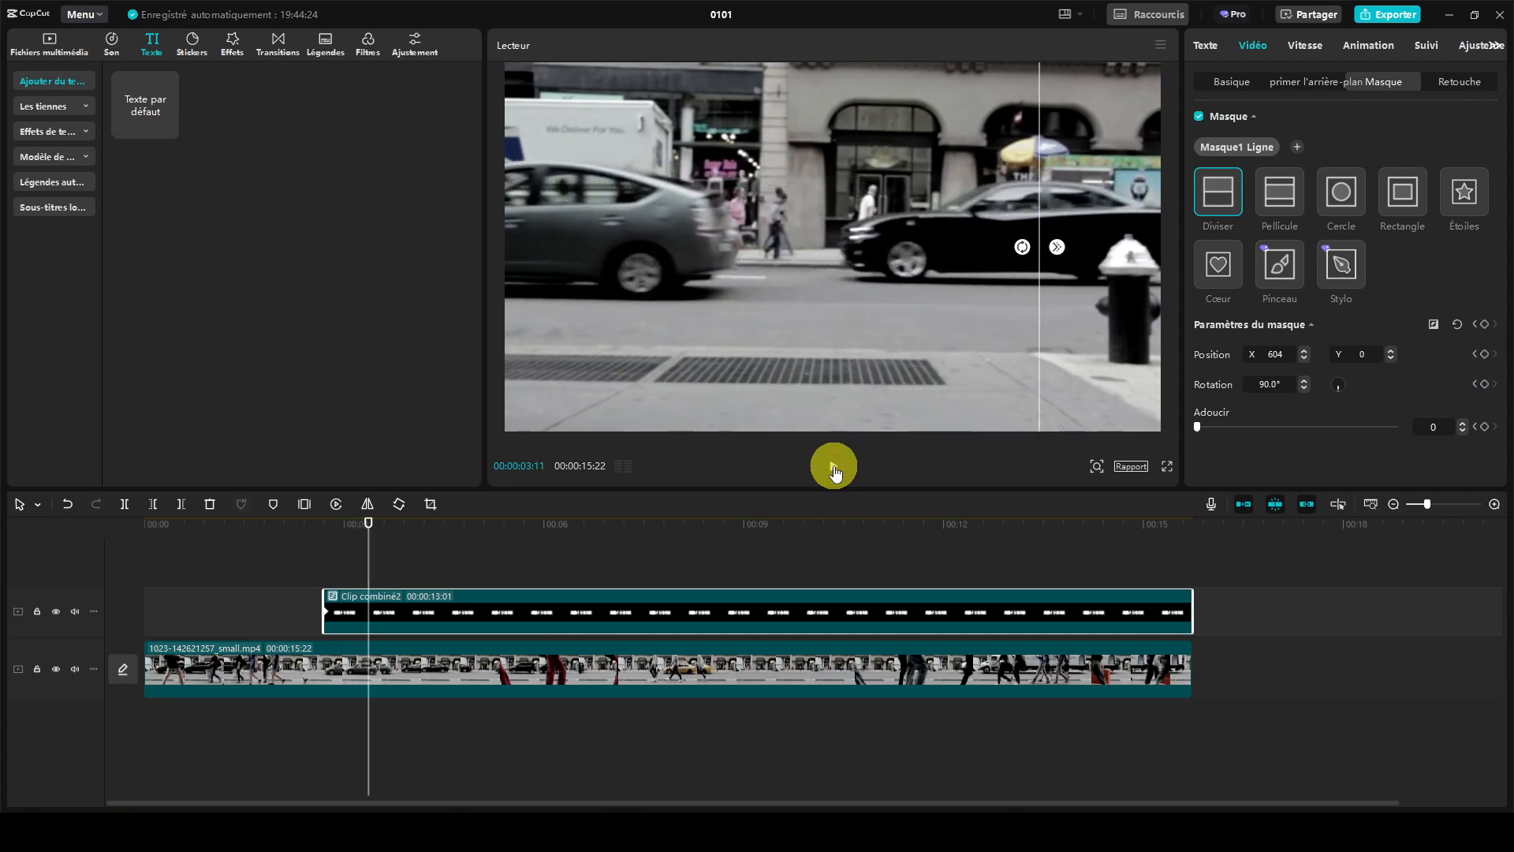
key("Left")
key("Left")
key("Left")
key("Left")
key("Left")
key("Left")
key("Left")
key("Left")
key("Left")
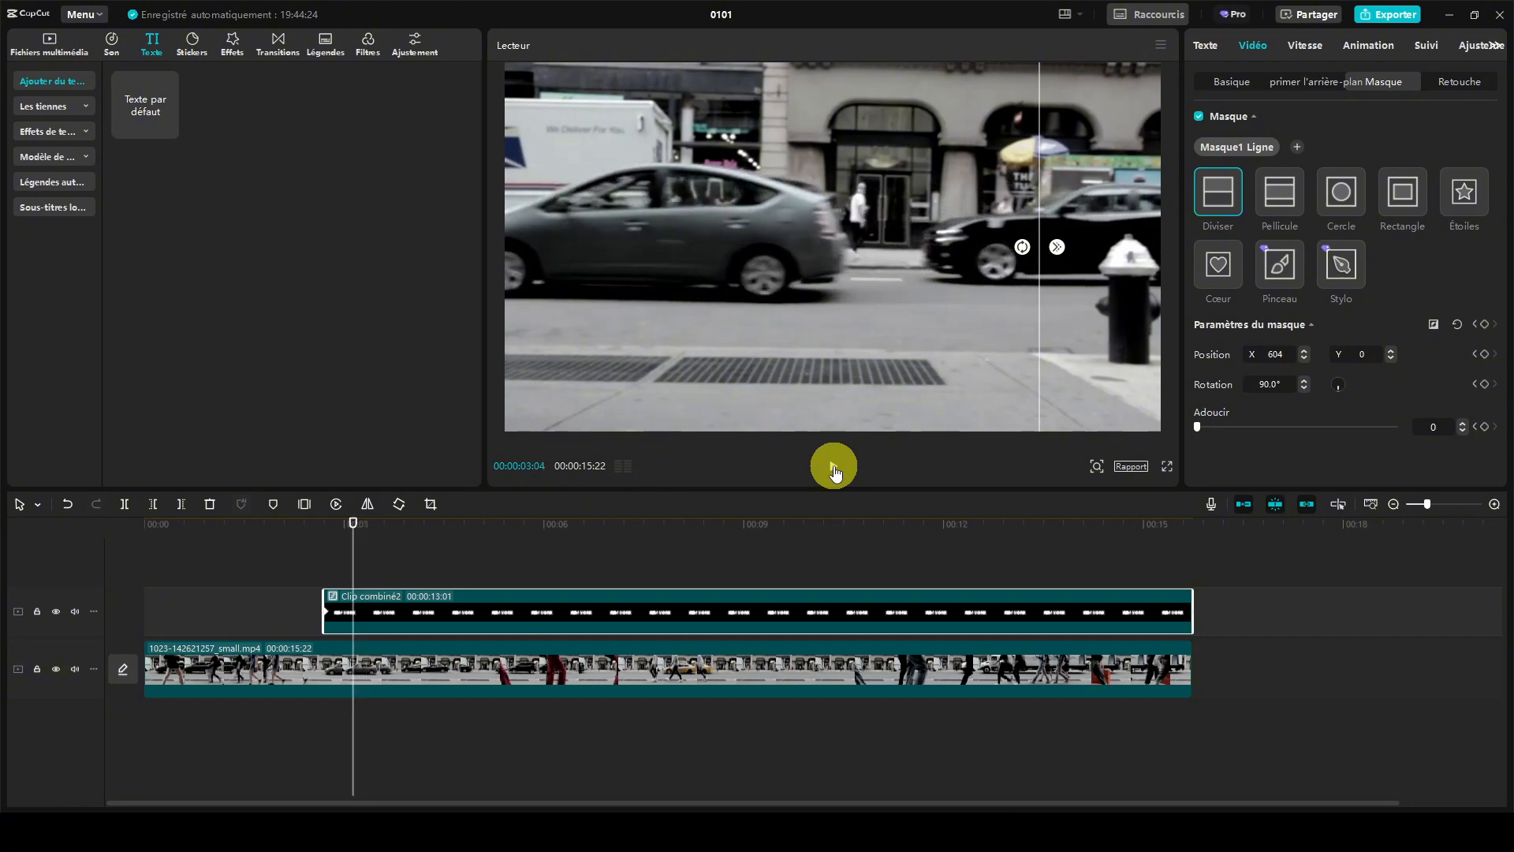
key("Left")
key("Left")
key("Left")
key("Left")
key("Left")
key("Left")
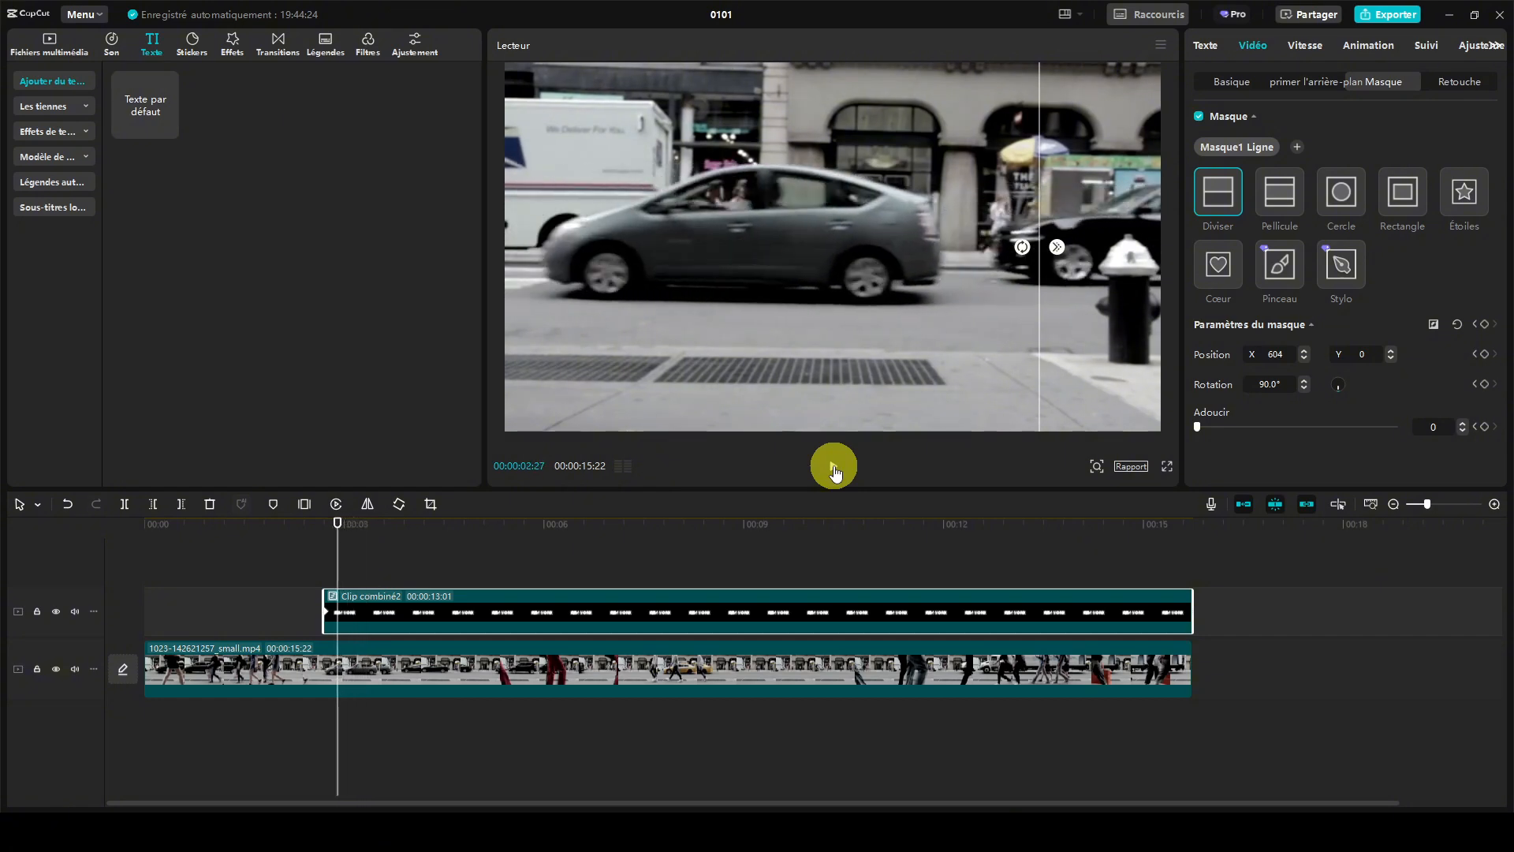
At 00:00:02:25, move the mask line to the gray car's rear edge at X 440 as a position keyframe
left_click(1494, 506)
left_click(1494, 505)
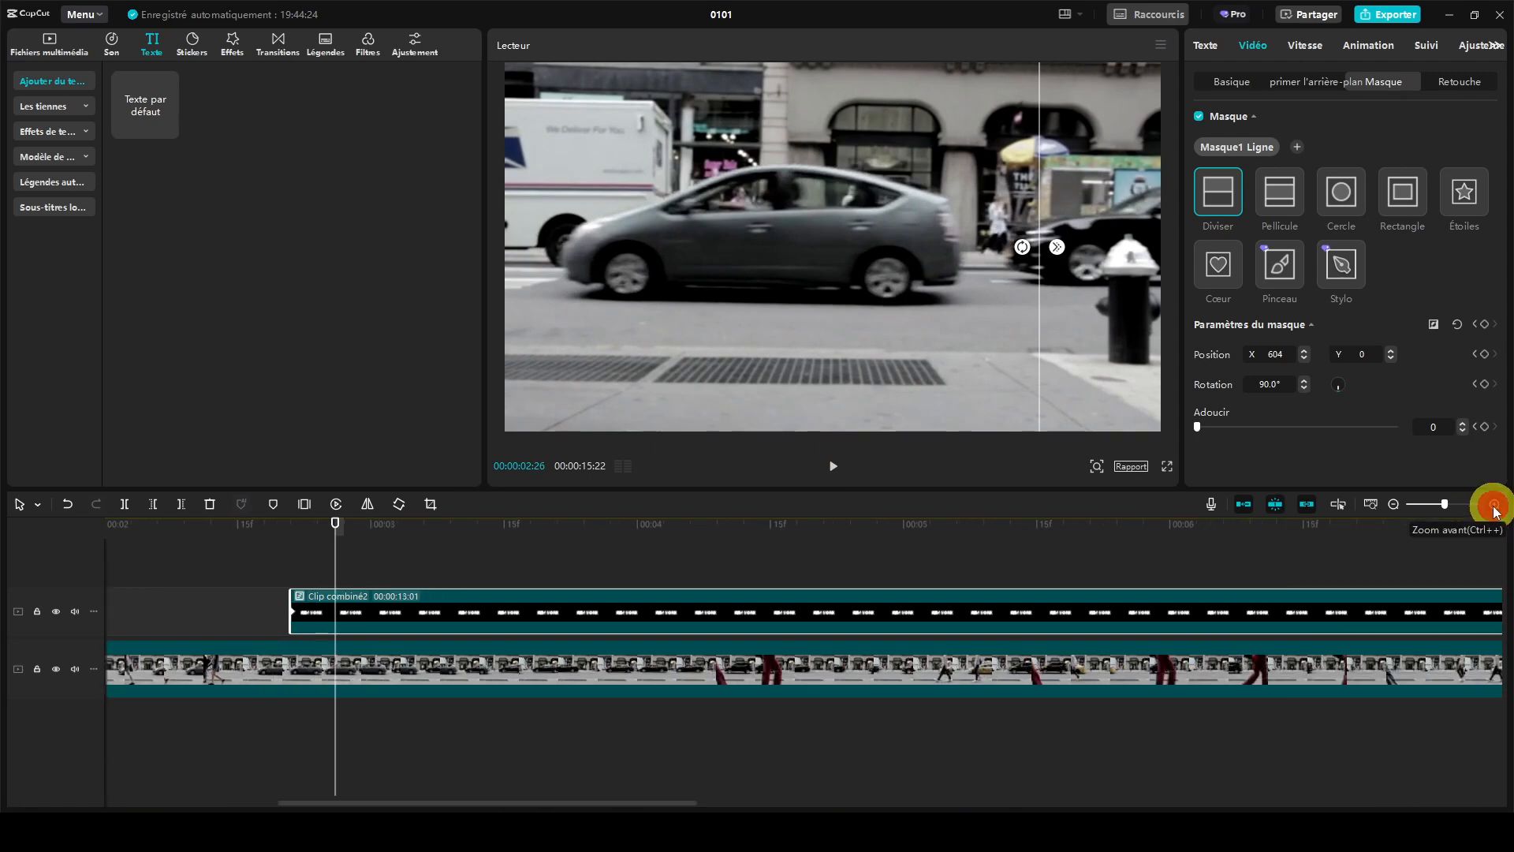
key("Left")
key("Left")
key("Left")
key("Left")
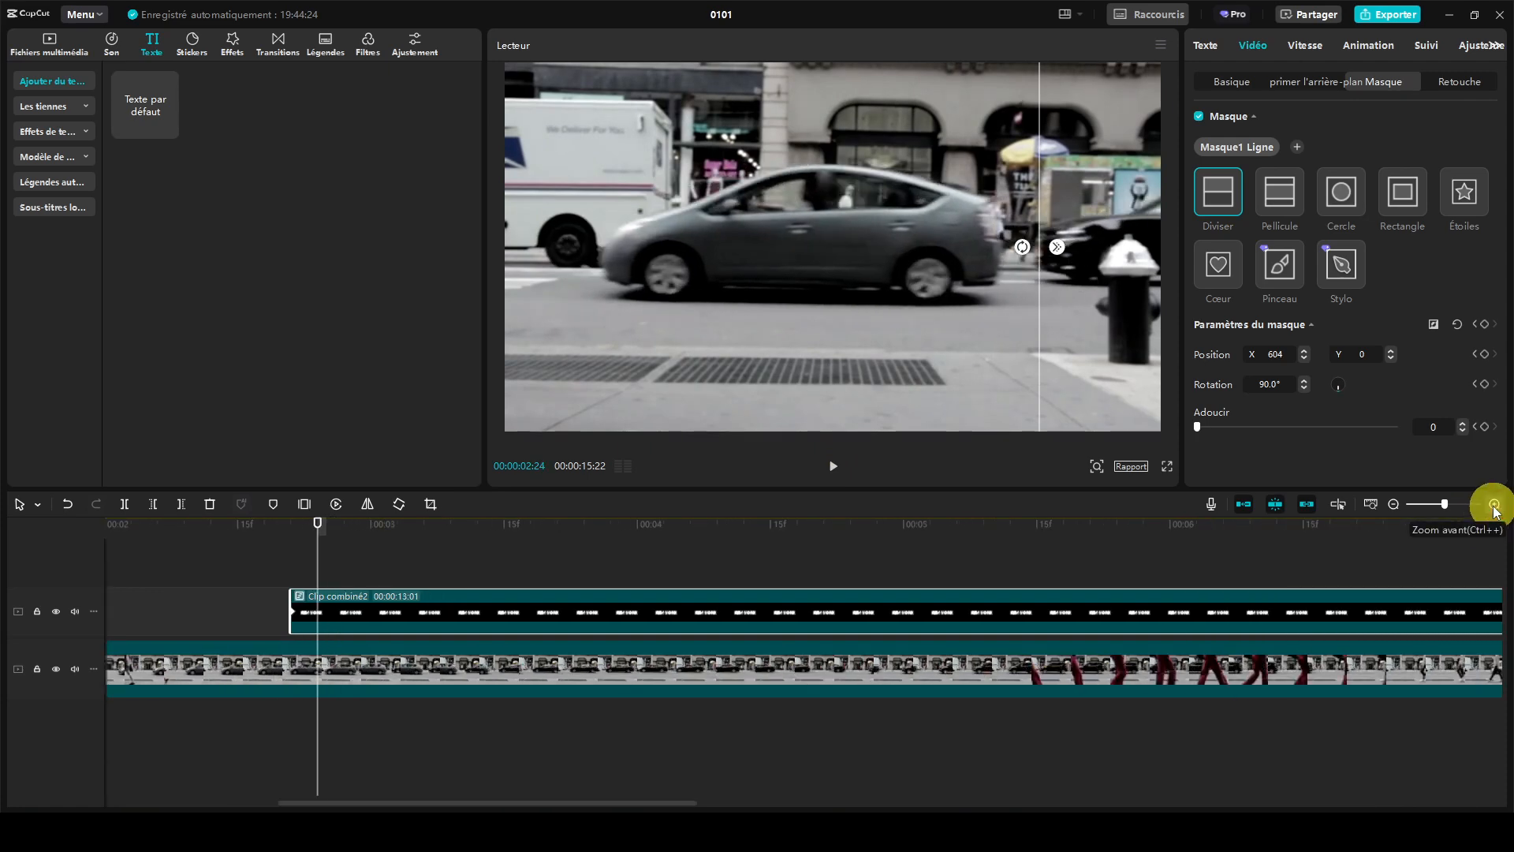
key("Right")
key("Right")
key("Right")
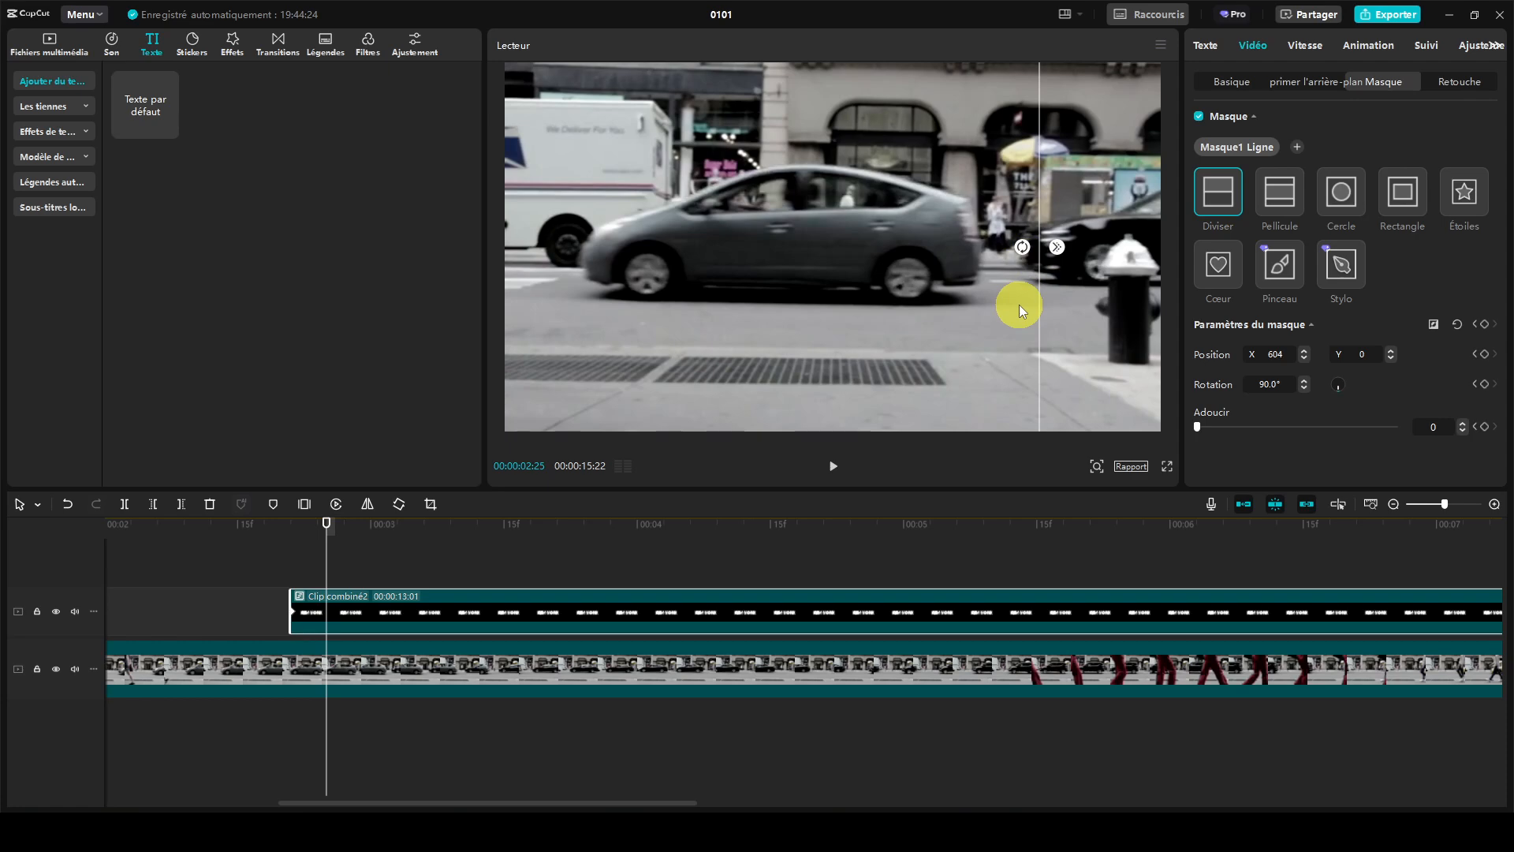
left_click_drag(1019, 305, 963, 304)
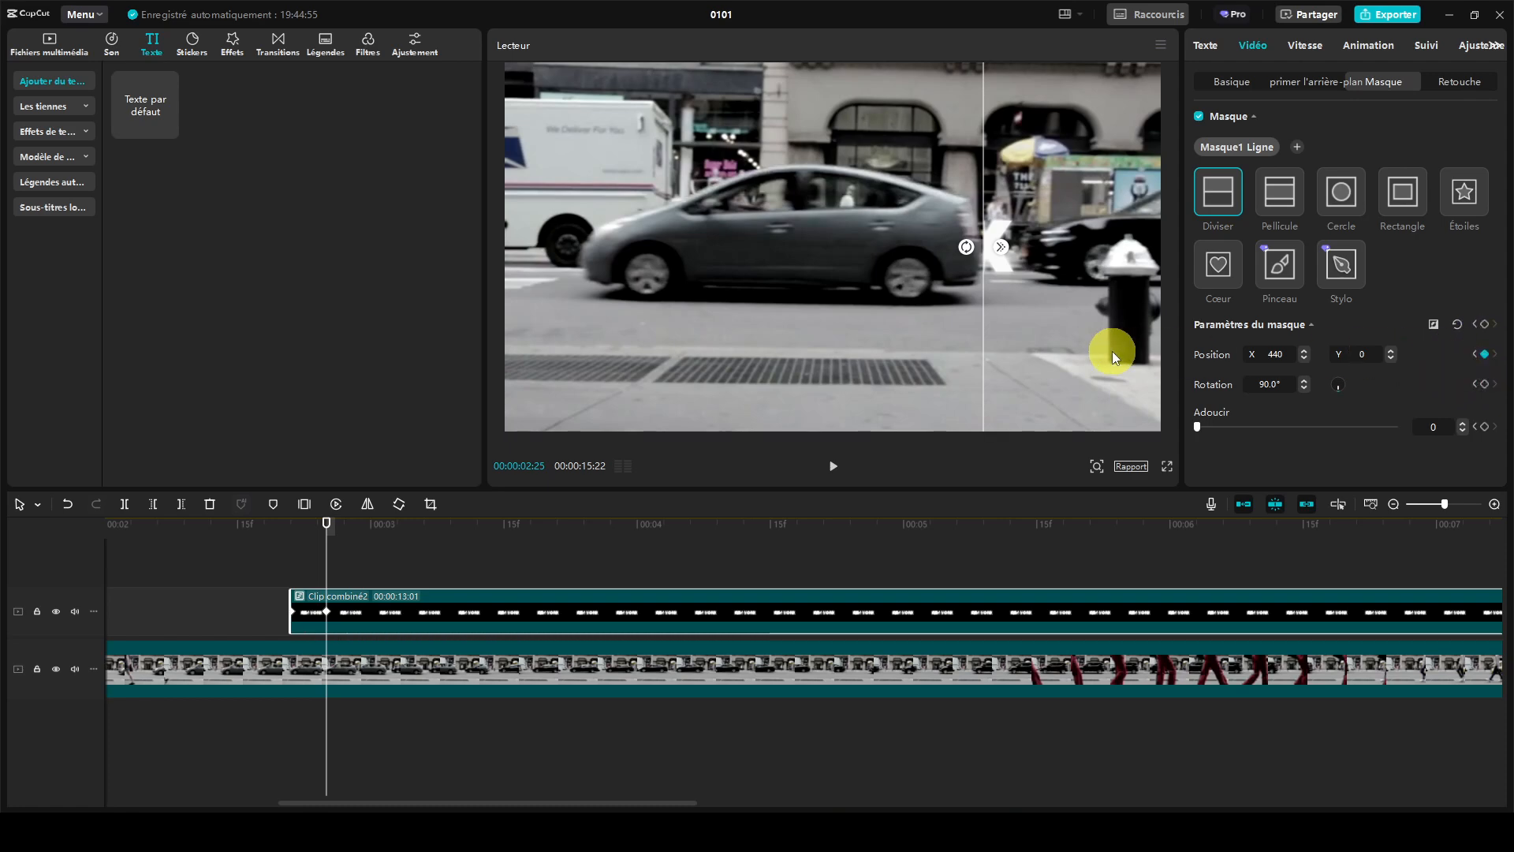
Advance to 00:00:02:29 and shift the mask line to the car's rear at X 270, adding a position keyframe
key("Right")
key("Right")
key("Right")
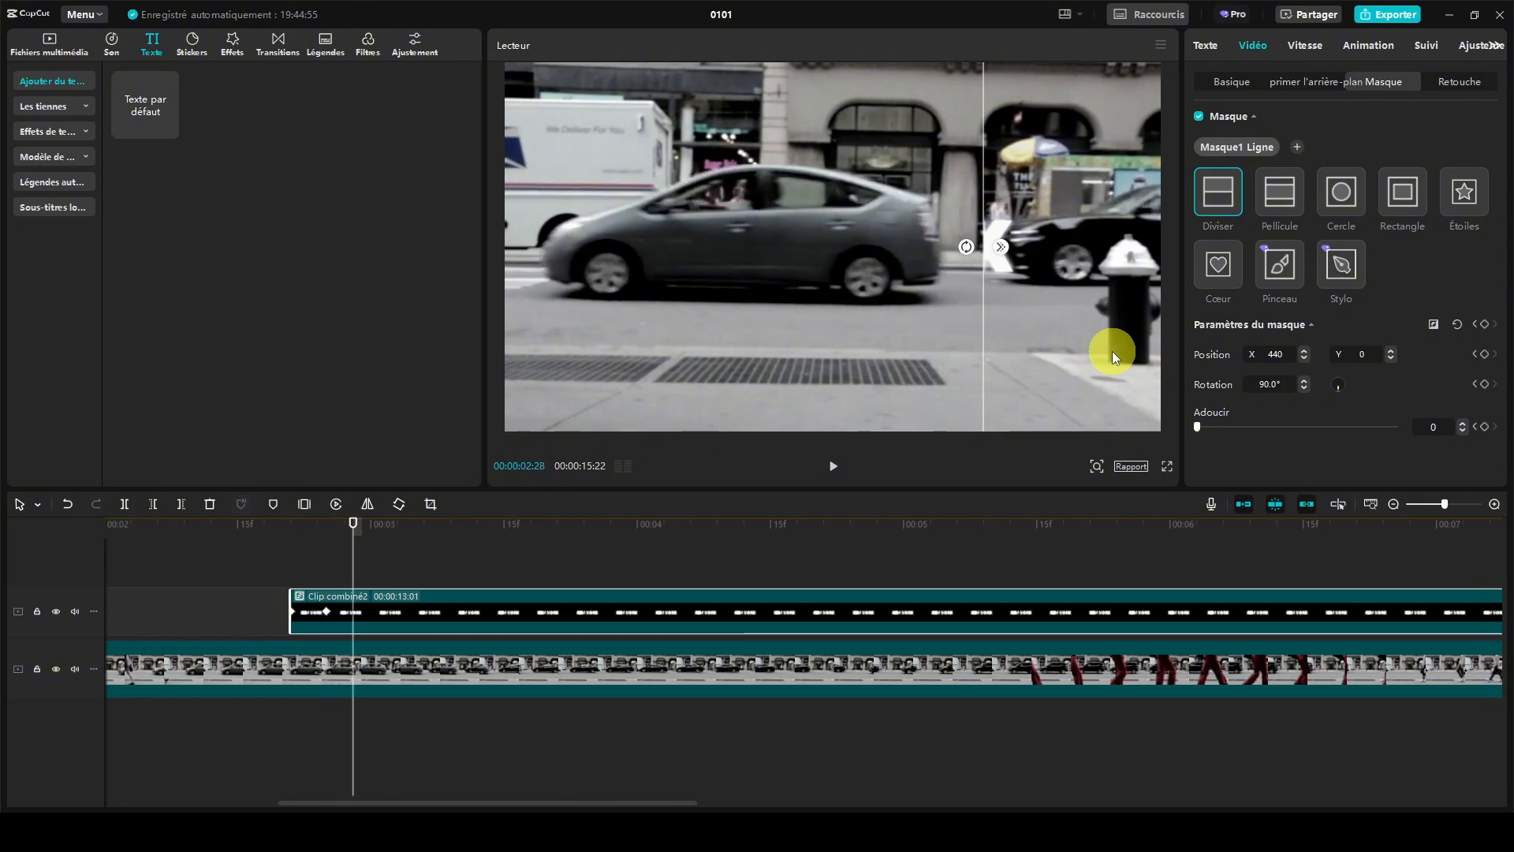
key("Right")
left_click_drag(973, 300, 915, 301)
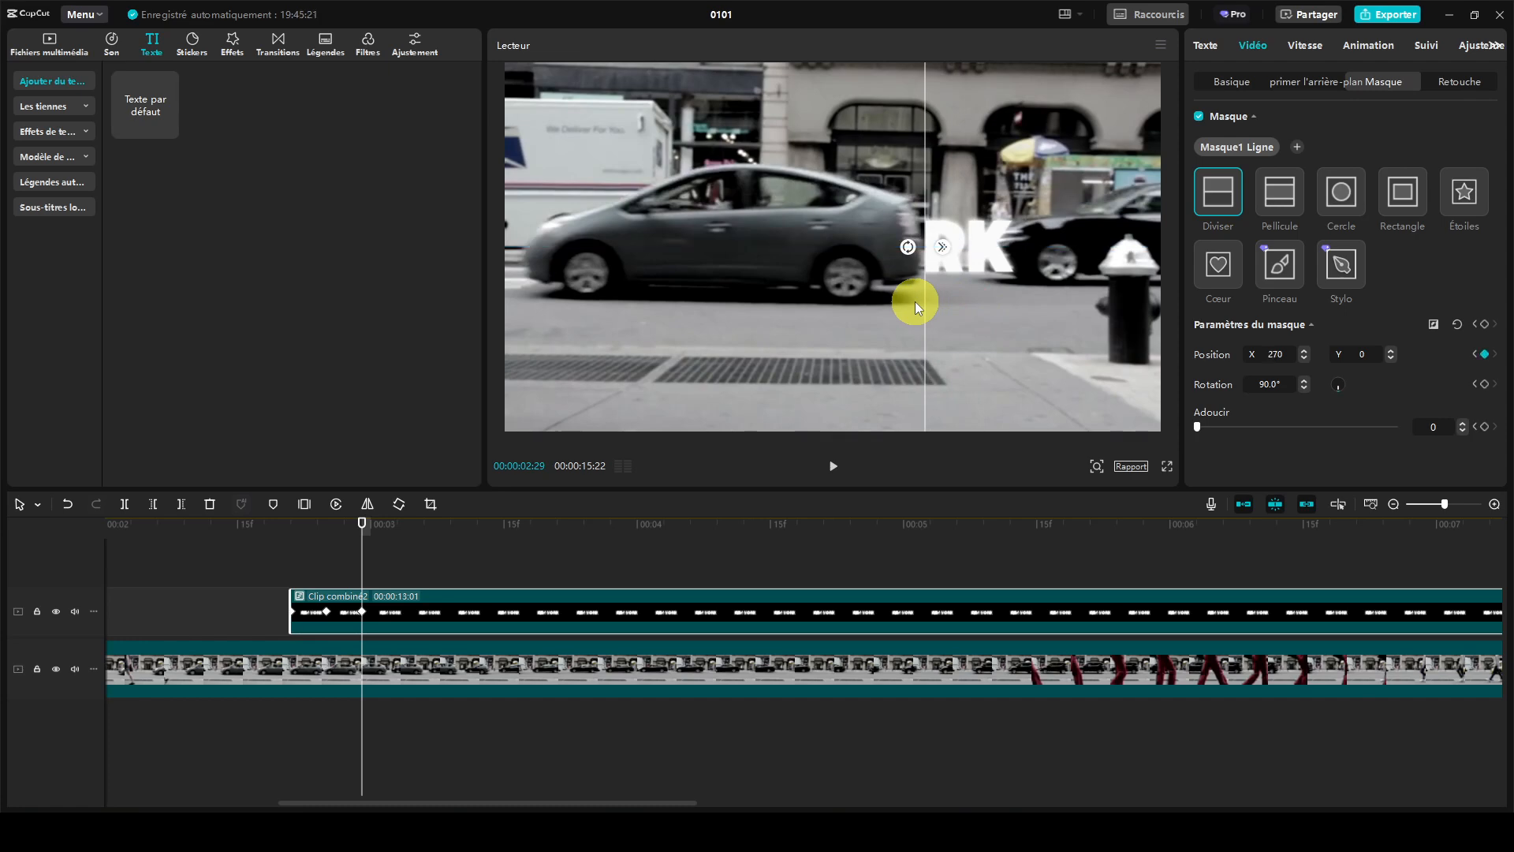
Keyframe the mask line along the car's rear edge at 00:00:03:03, and at X -103 at 00:00:03:07
key("Right")
key("Right")
key("Right")
key("Right")
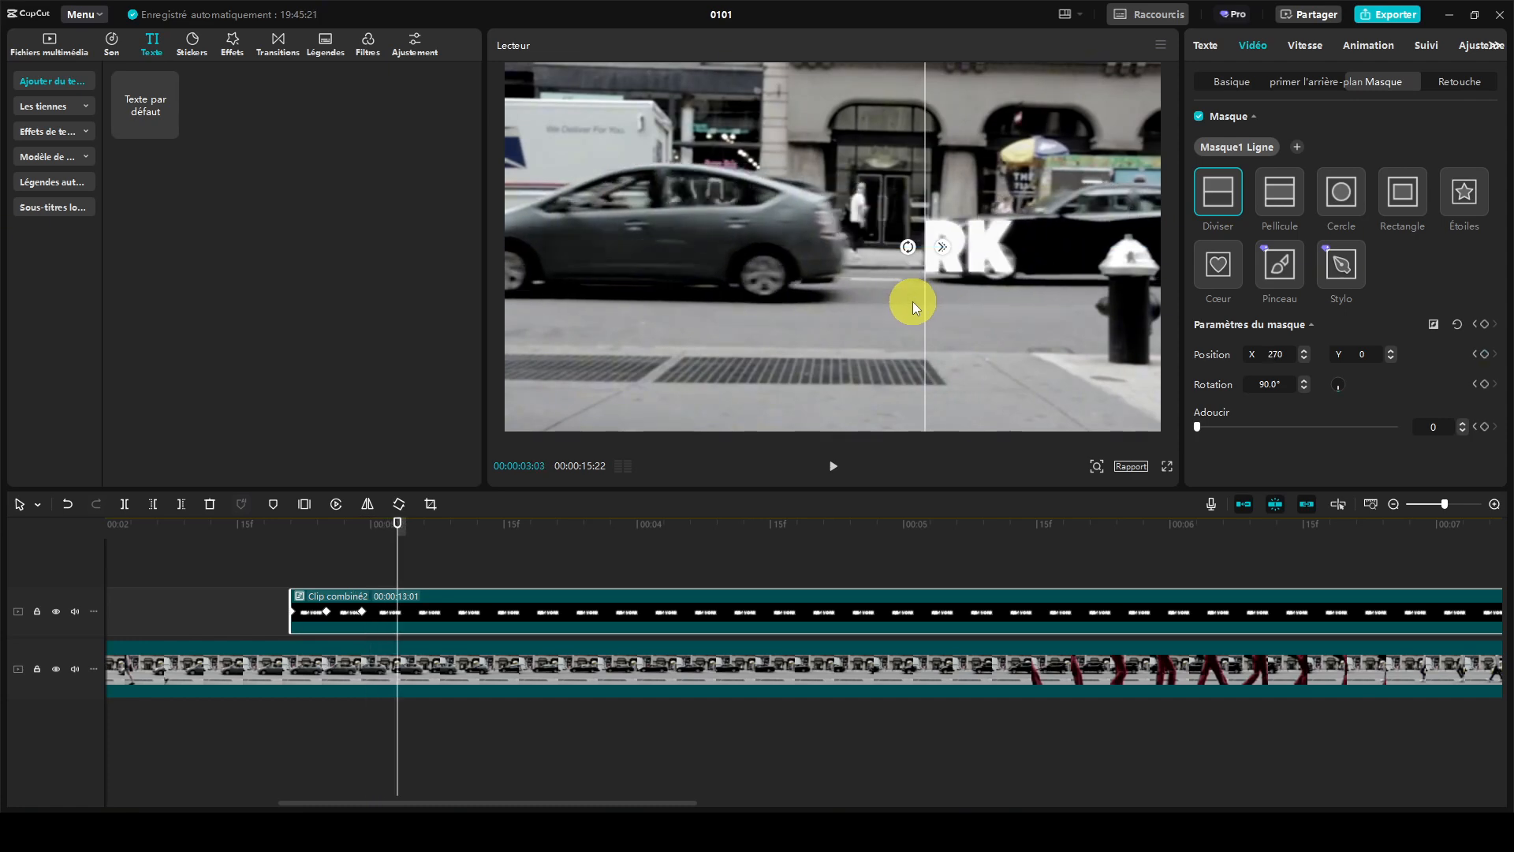
left_click_drag(912, 301, 779, 300)
key("Right")
key("Right")
key("Right")
key("Right")
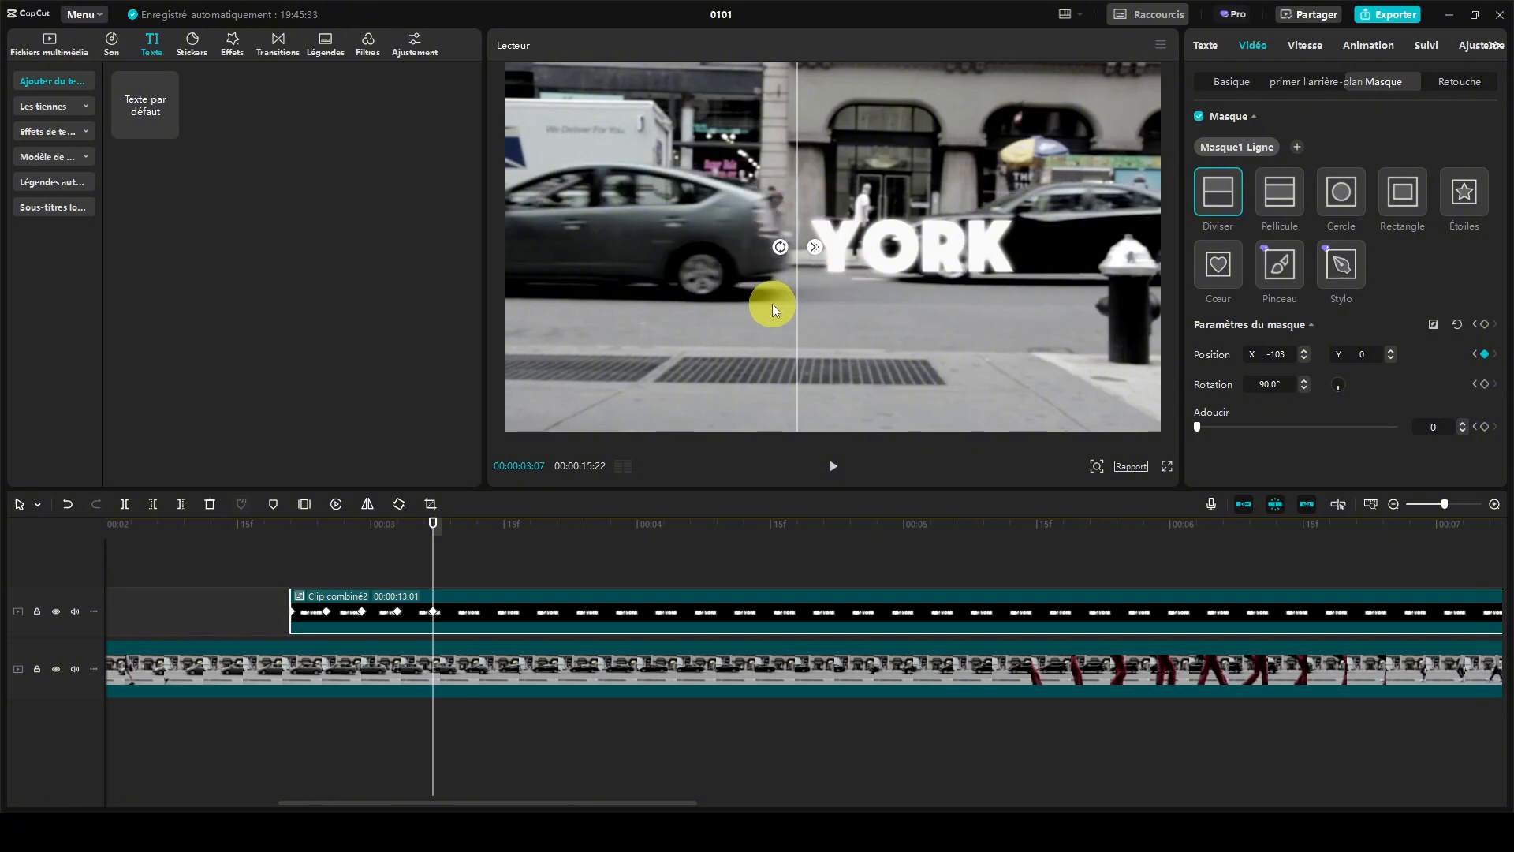
Follow the car's rear edge with mask position keyframes at 00:00:03:11 and, at X -420, at 00:00:03:14
key("Right")
key("Right")
key("Right")
key("Right")
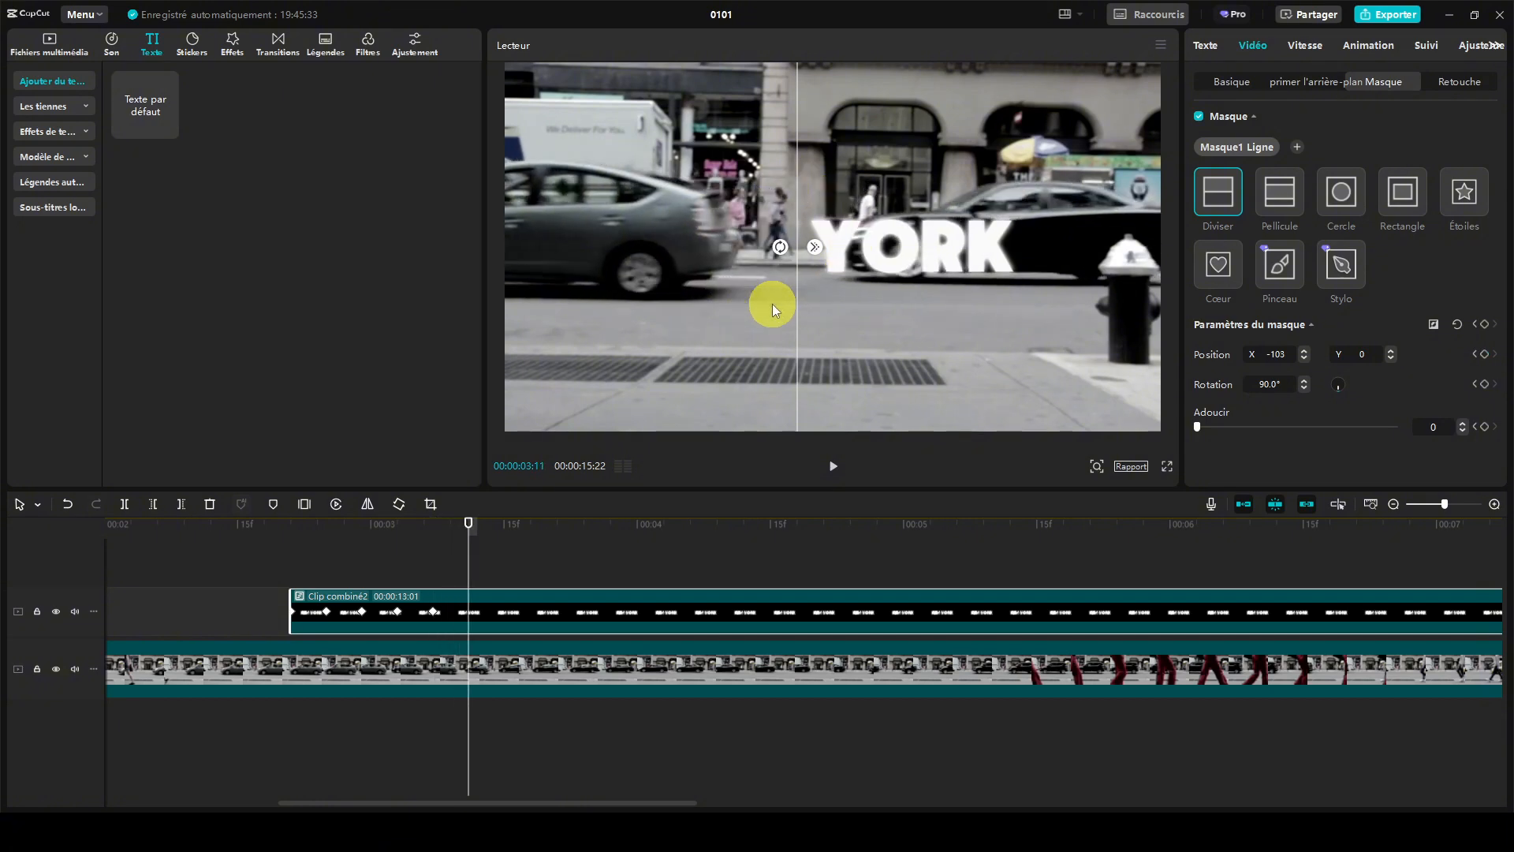
left_click_drag(773, 304, 667, 296)
key("Right")
key("Right")
key("Right")
Uncover the whole New York title at 00:00:03:17 by keyframing the mask line at X -530
key("Right")
key("Right")
key("Right")
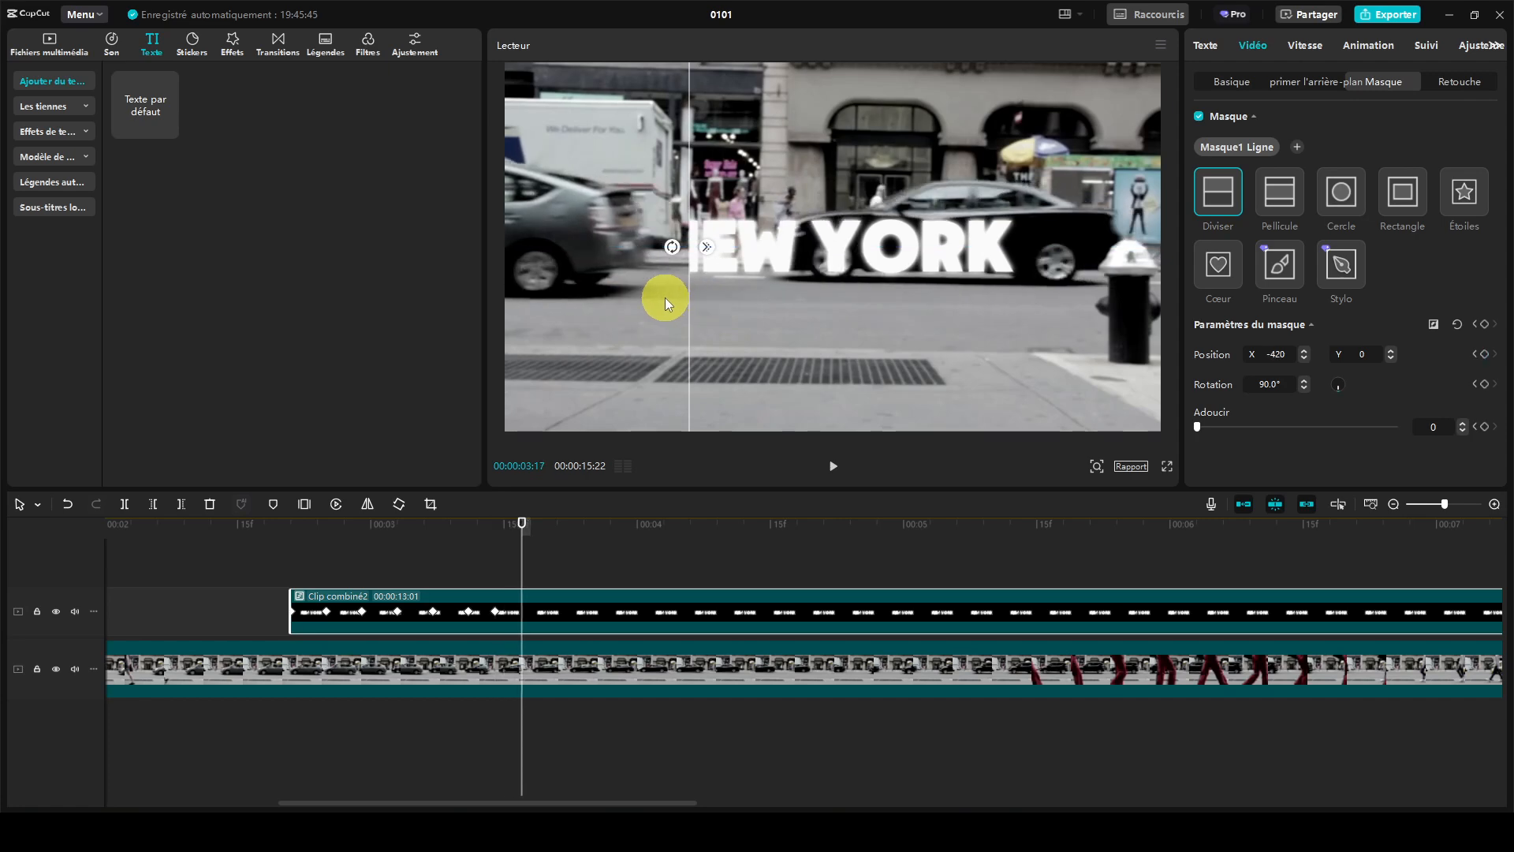
left_click_drag(668, 301, 631, 301)
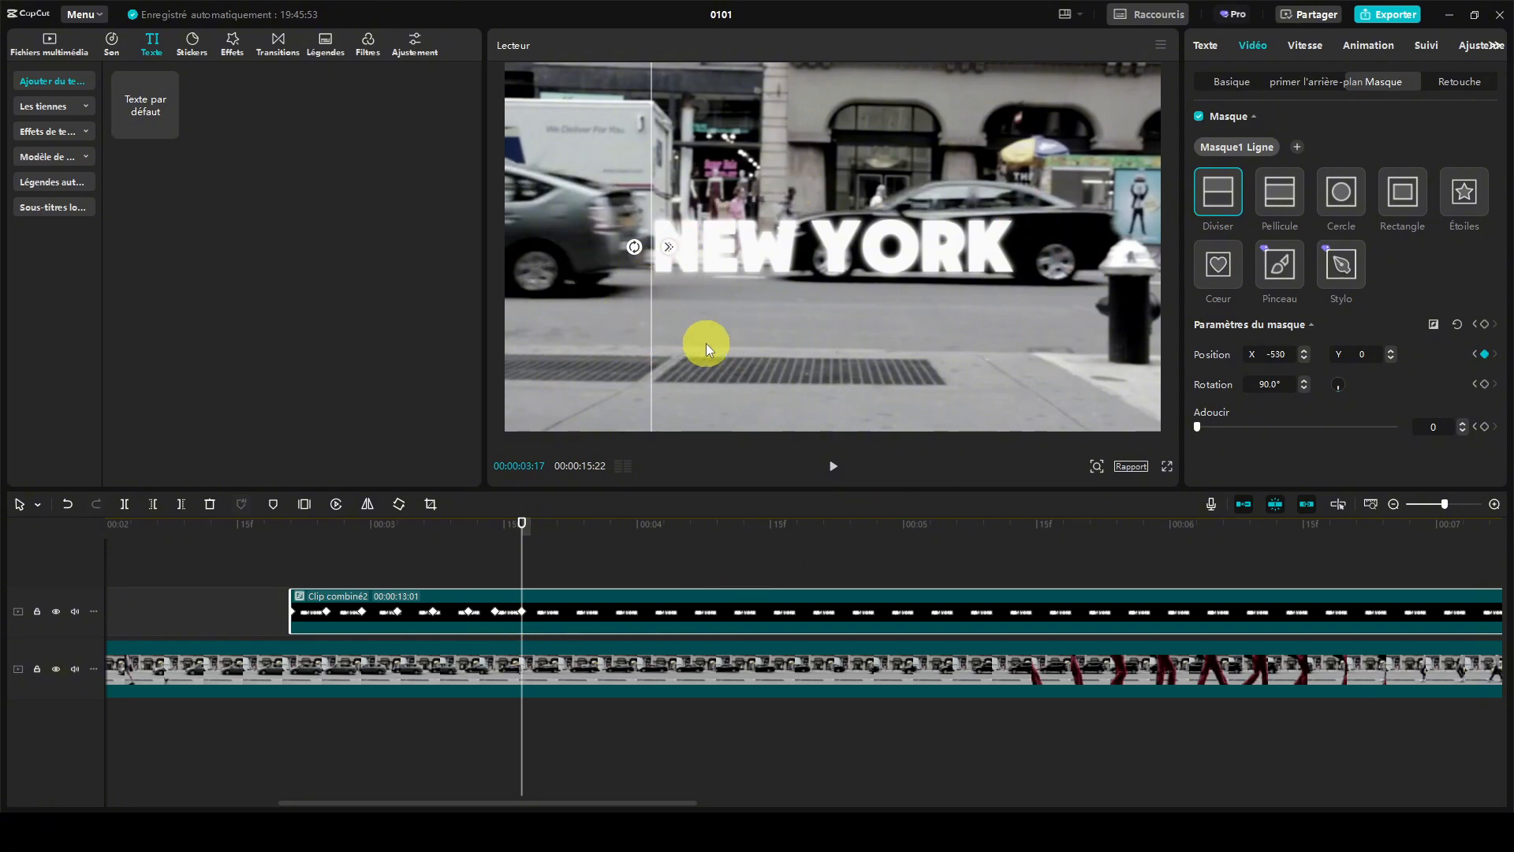
Fit the whole timeline in view and preview the title reveal from 00:00:01:11
left_click_drag(521, 519, 255, 500)
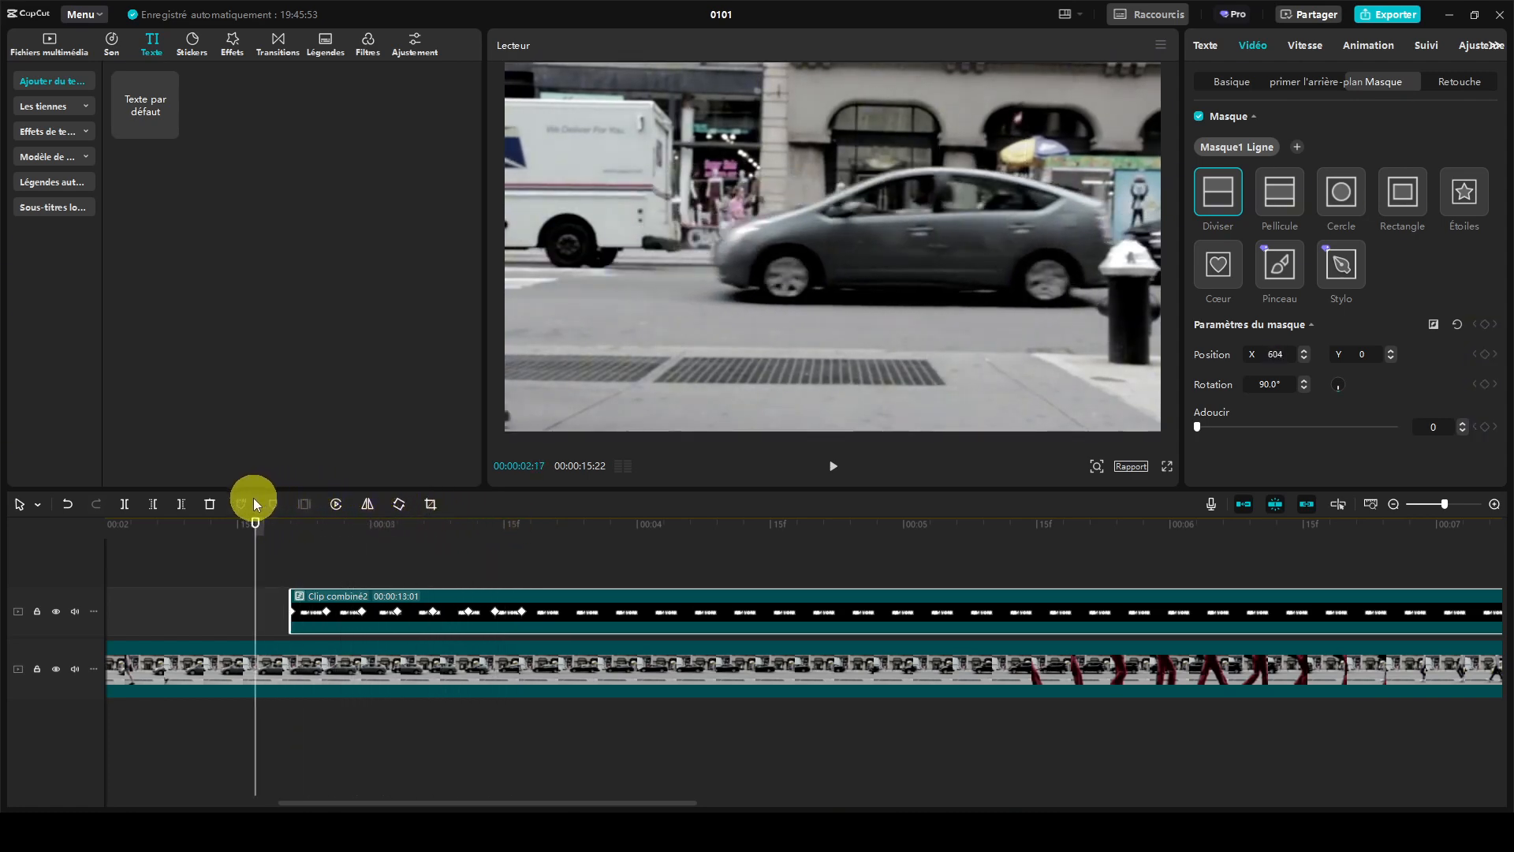
key("shift+z")
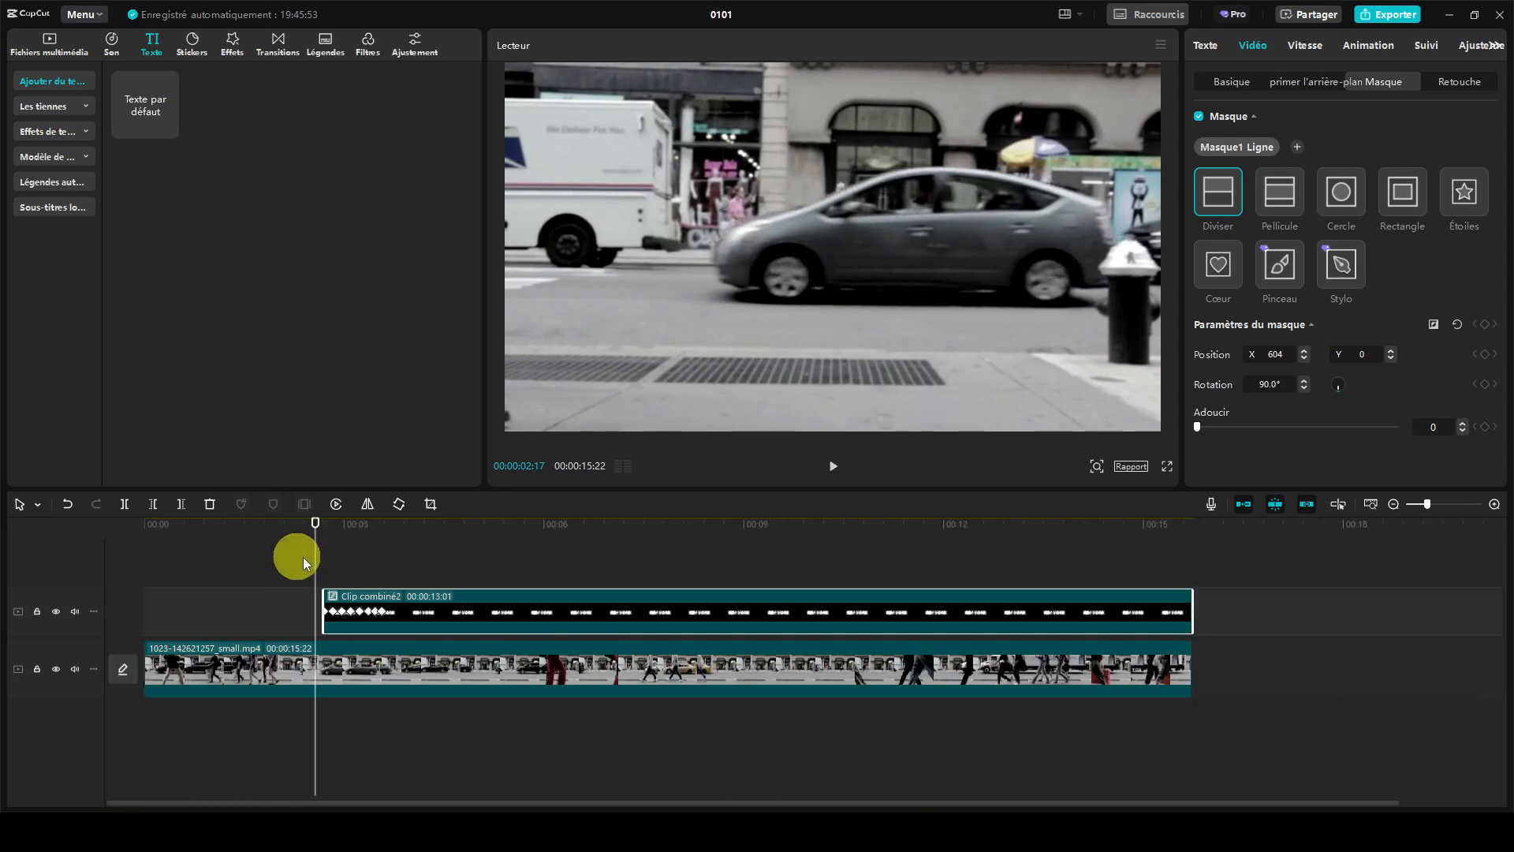
left_click_drag(315, 525, 234, 521)
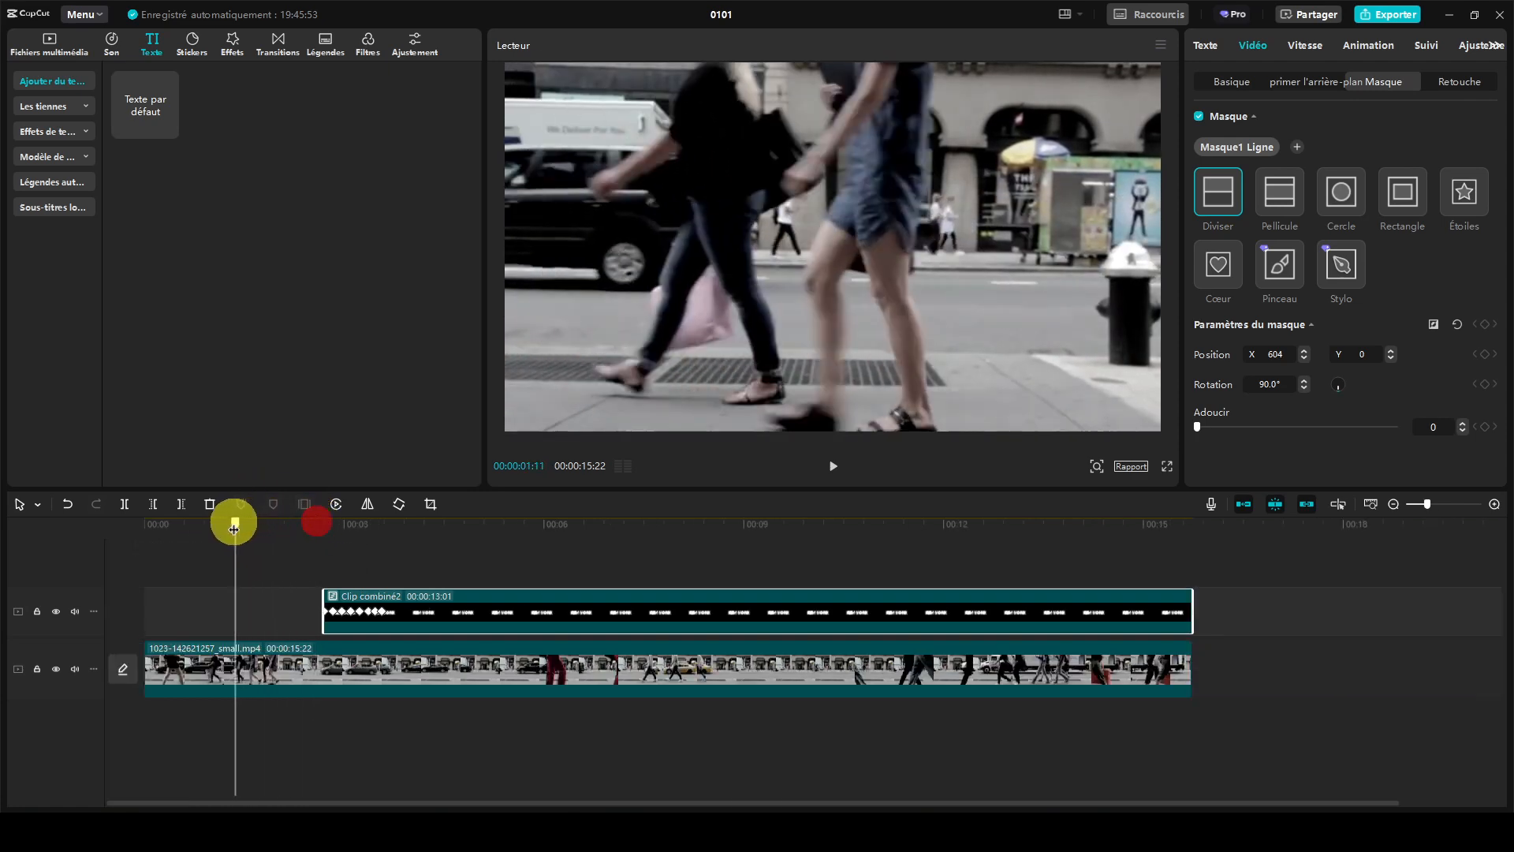
left_click(831, 470)
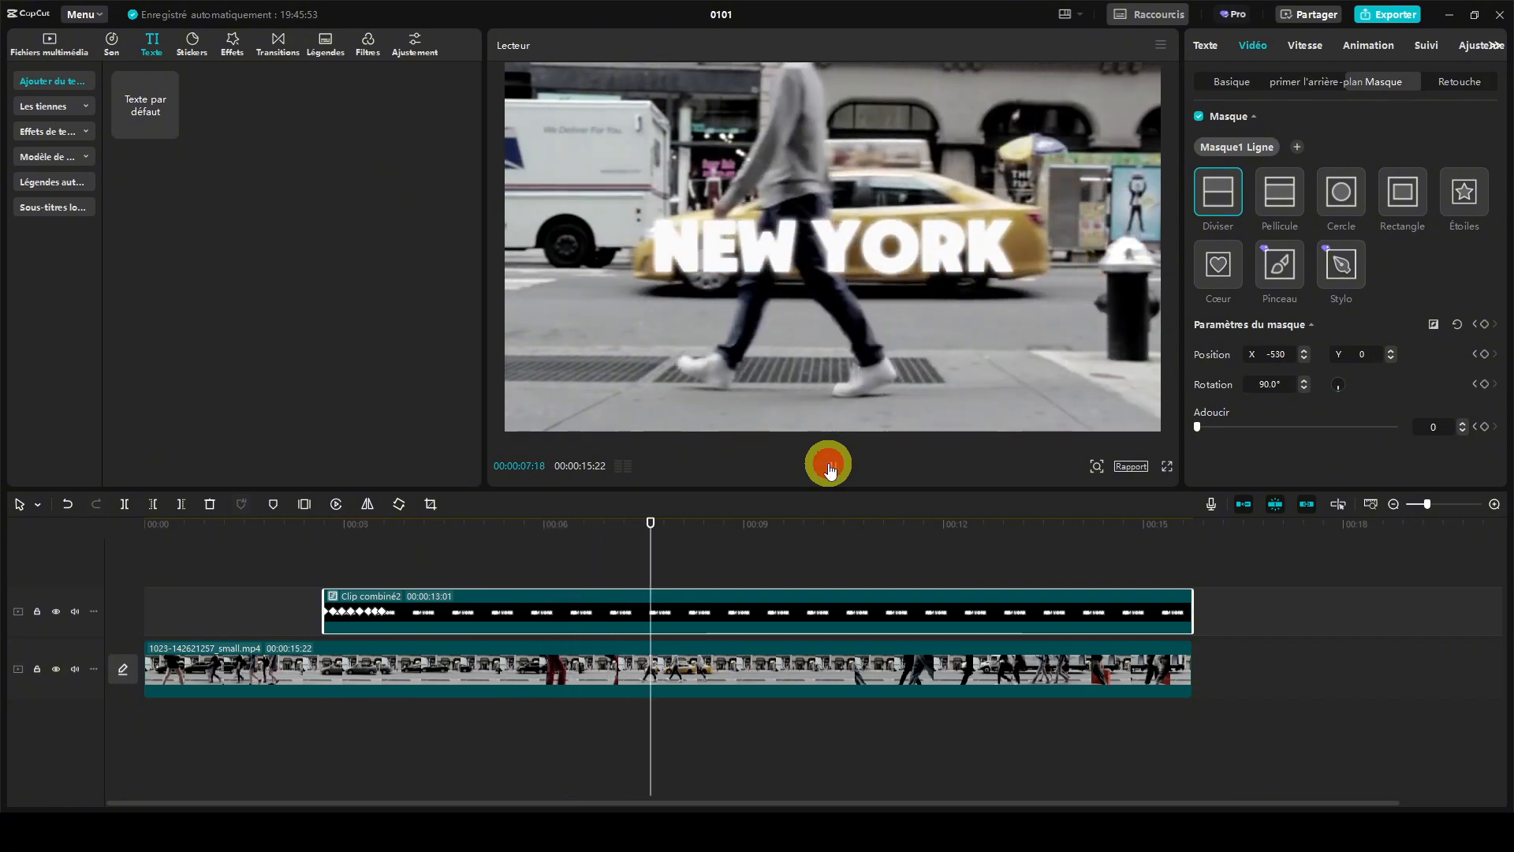
left_click(830, 470)
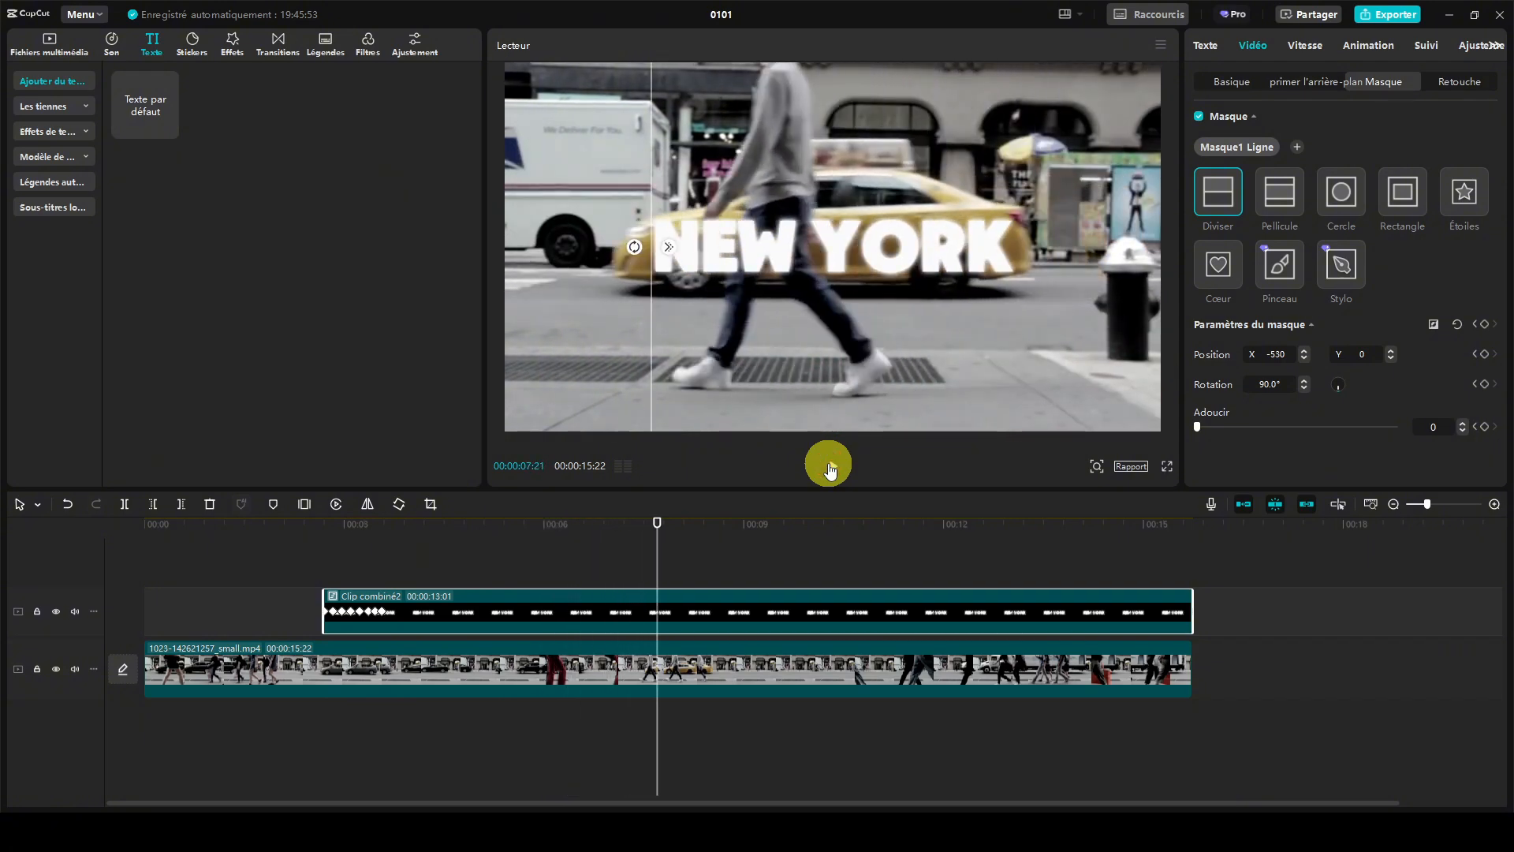